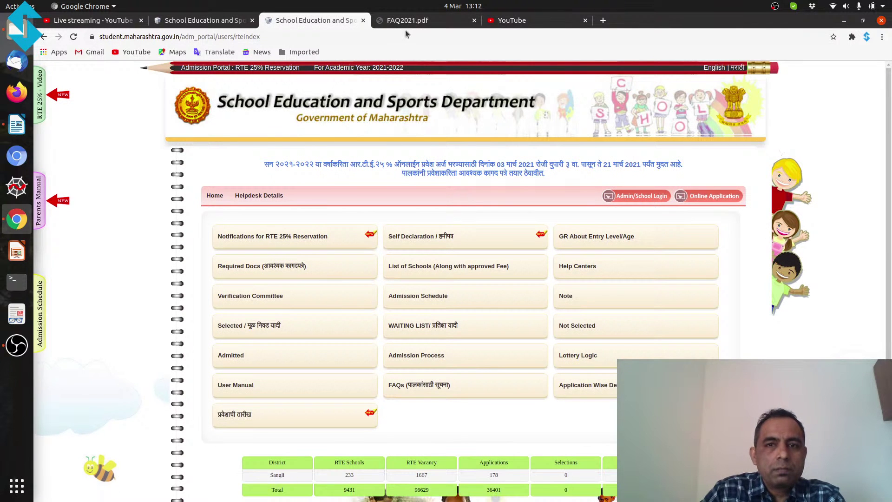
Step: Open FAQ2021.pdf and scroll to page 2's FAQ on which schools are eligible
click(405, 24)
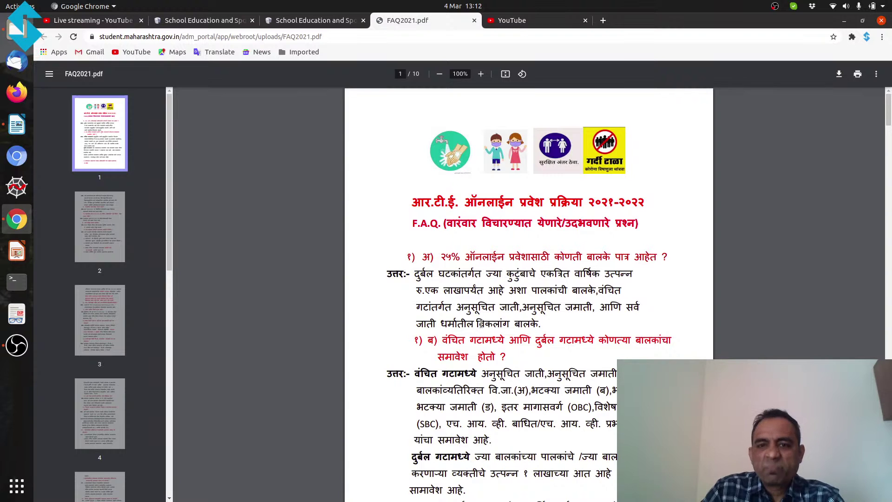
drag(887, 100, 888, 126)
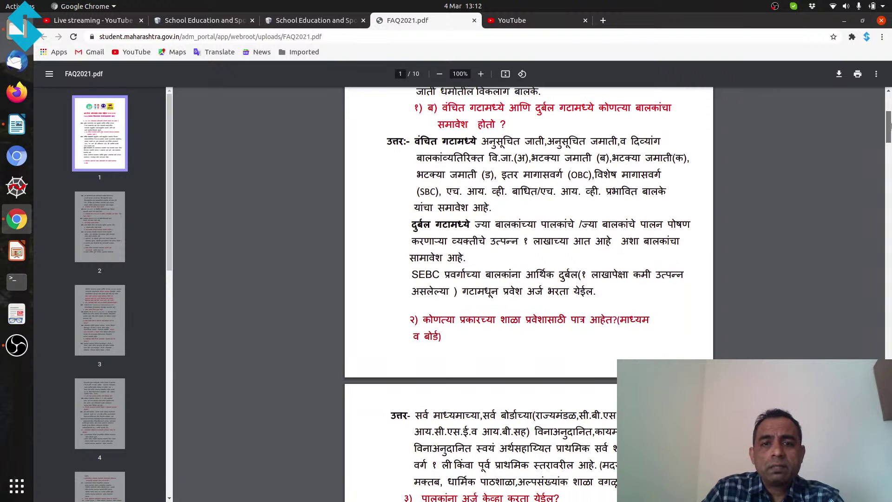
drag(888, 127, 888, 139)
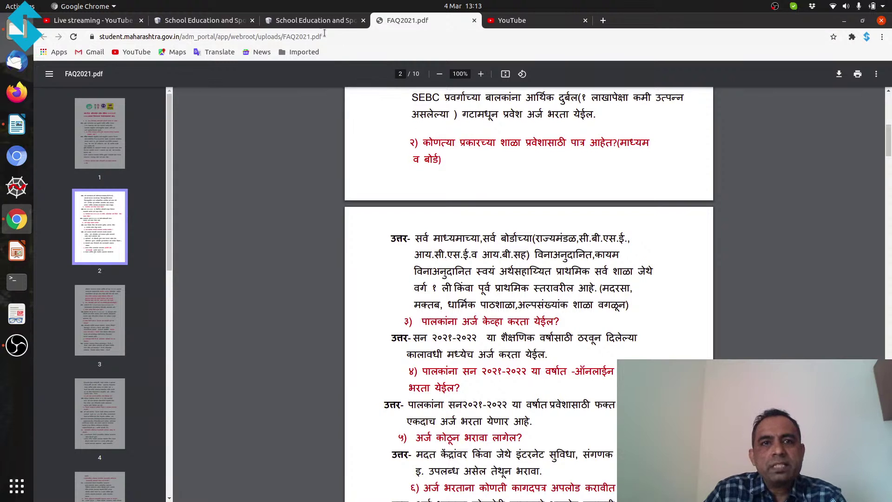
Step: Return to the admission portal and open 'List of Schools (Along with approved Fee)'
click(316, 20)
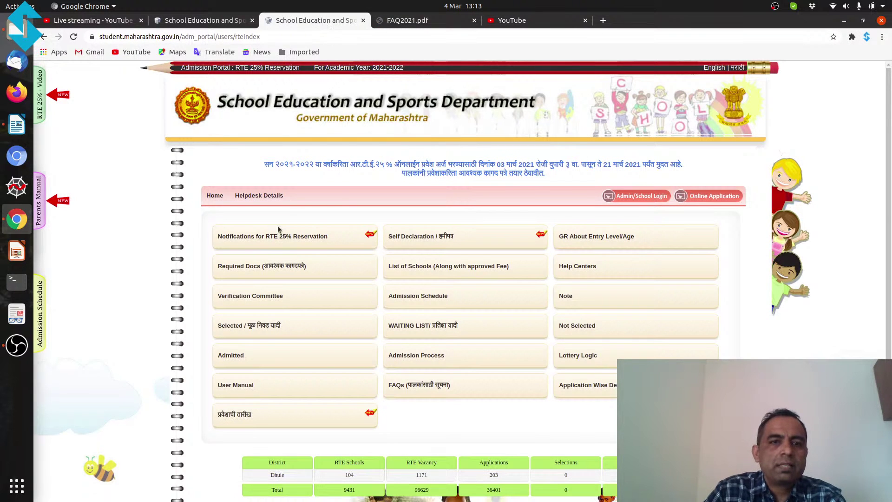
scroll(202, 271, down, 1)
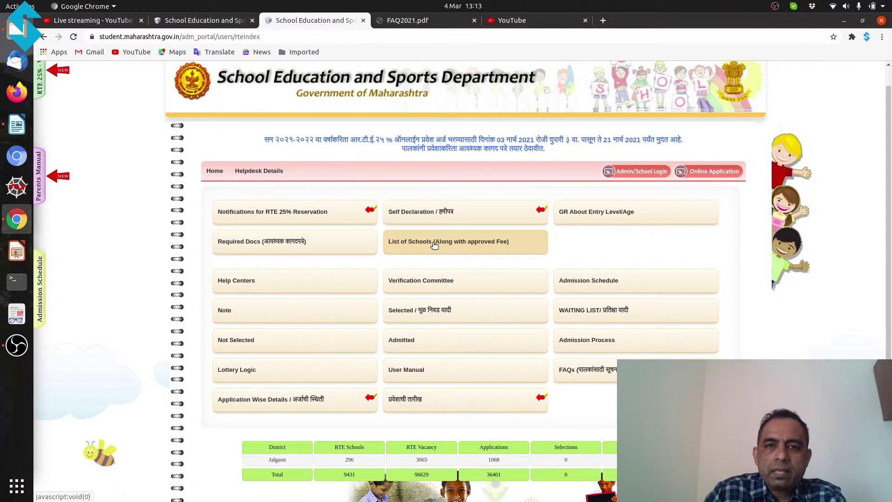
click(434, 245)
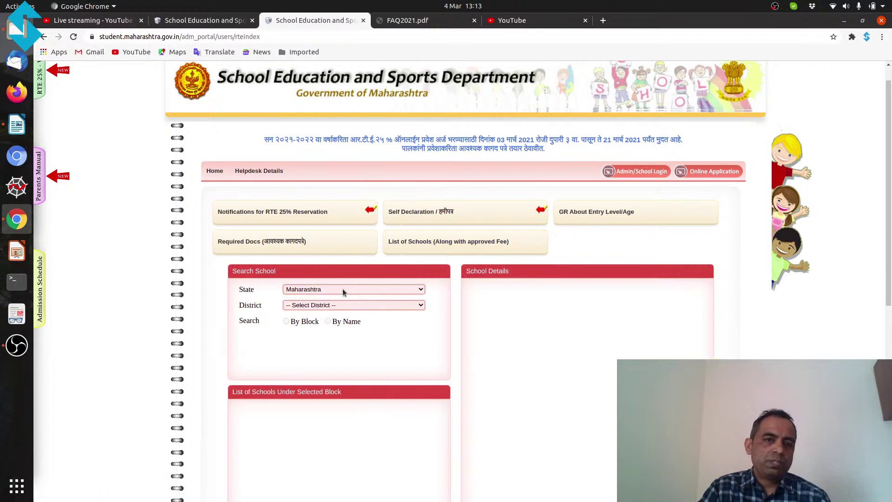
Step: Choose Aurangabad district, search By Block with Urc2 (271911), and select the RTE quota
click(340, 305)
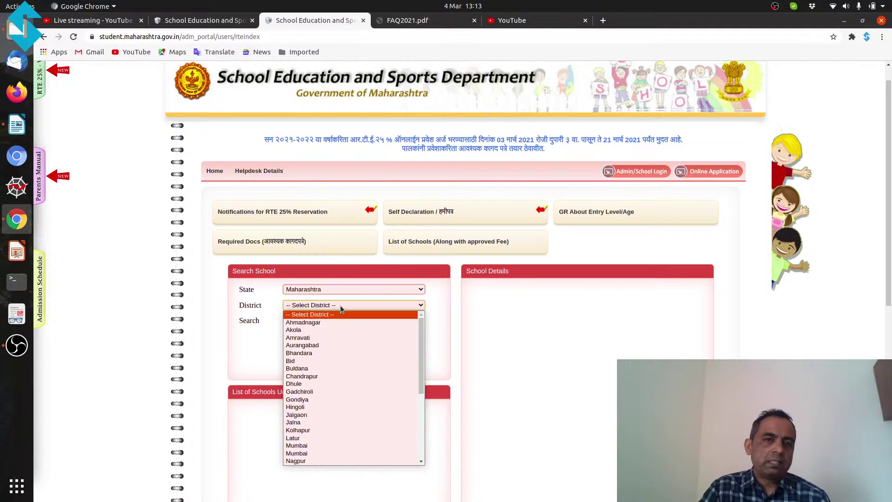
click(328, 347)
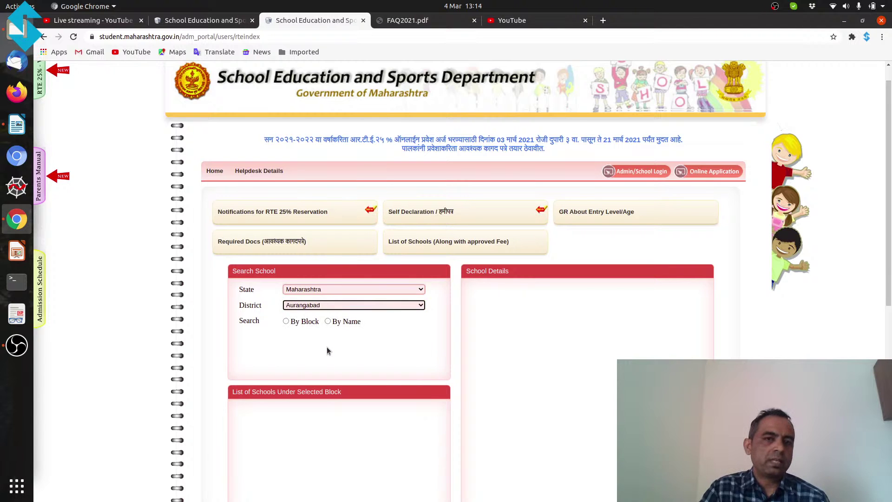
click(328, 322)
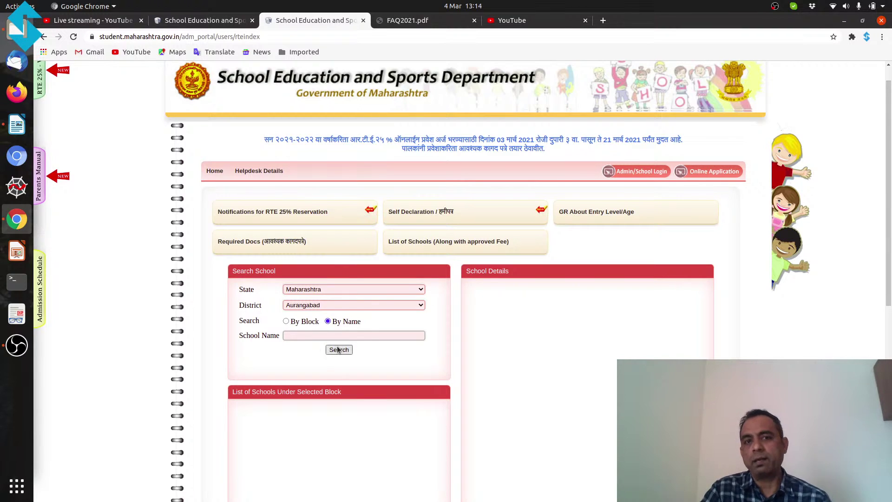
click(286, 322)
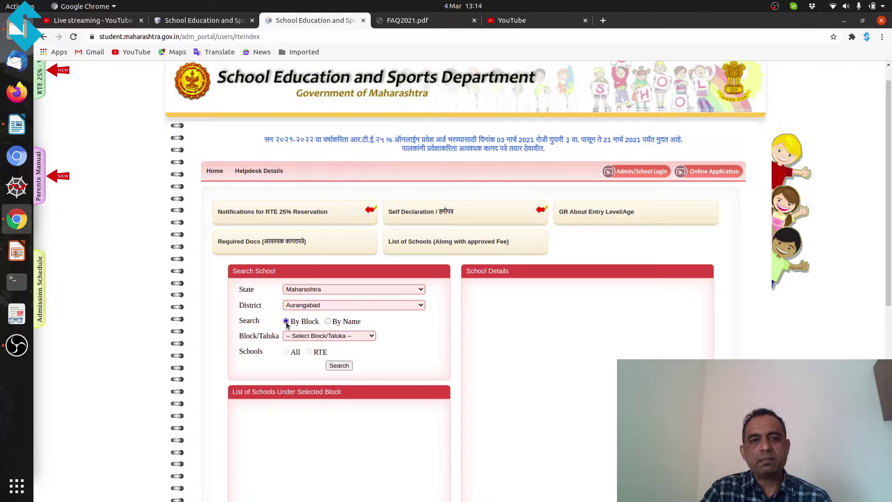
click(311, 338)
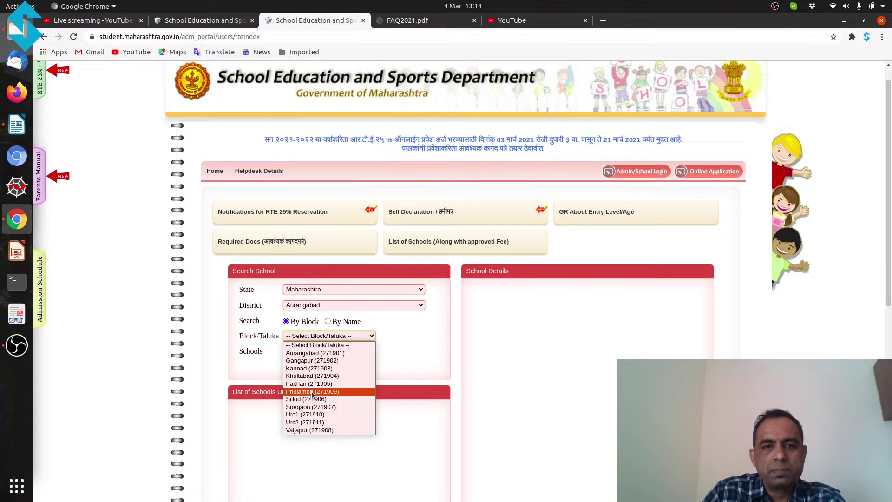
click(332, 355)
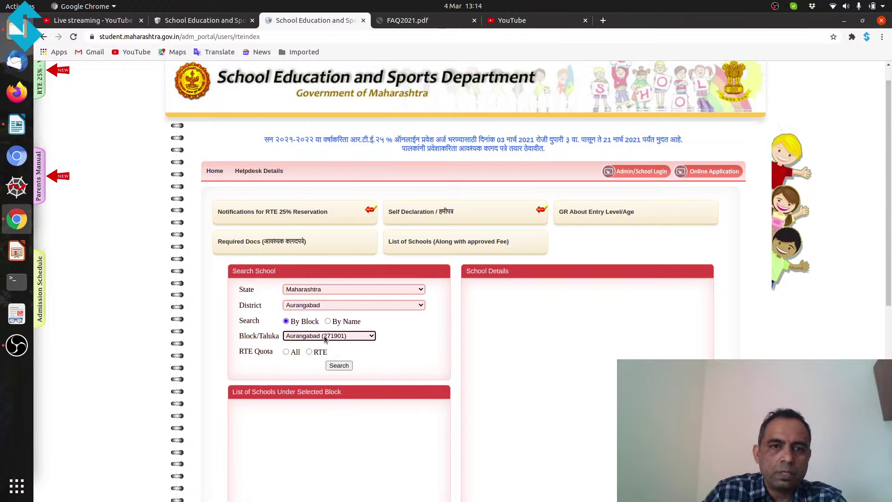
click(325, 339)
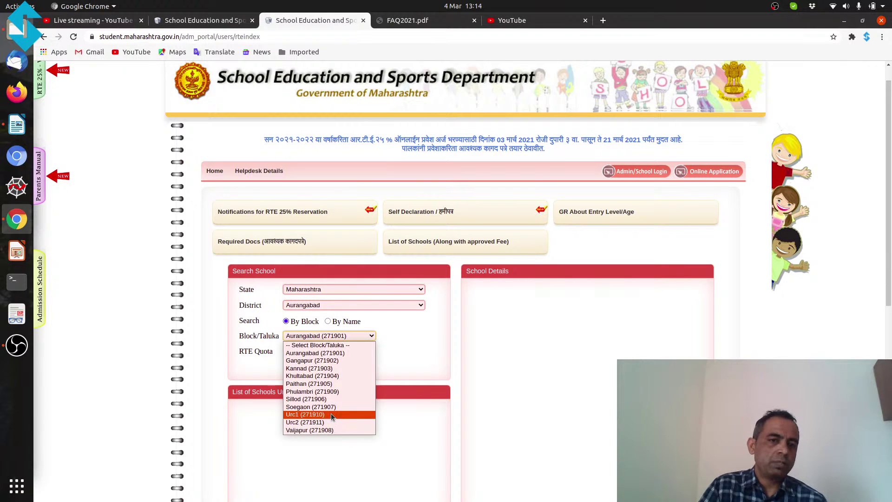
click(315, 421)
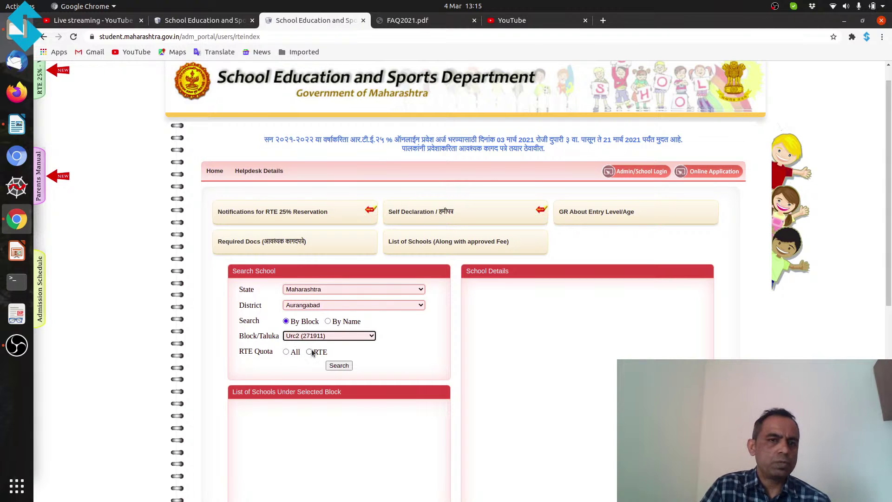
click(309, 352)
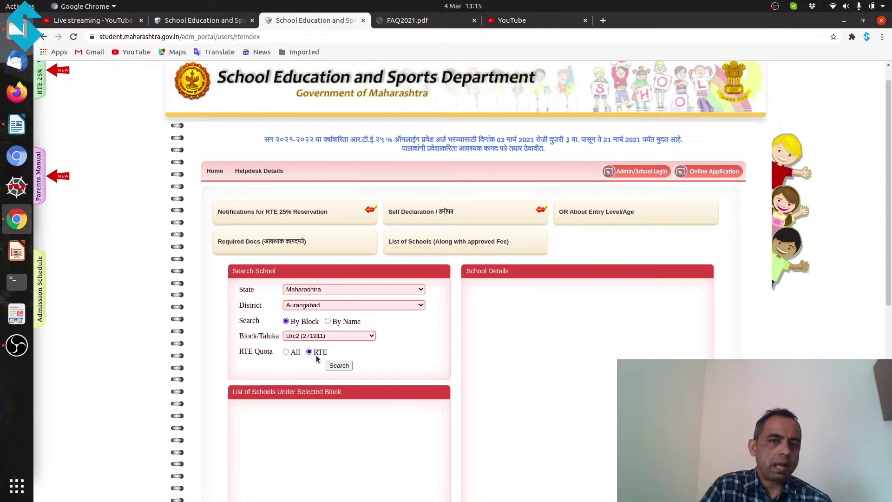
Step: Search Urc2's RTE schools and open the details of BLUE BIRDS PS
click(339, 366)
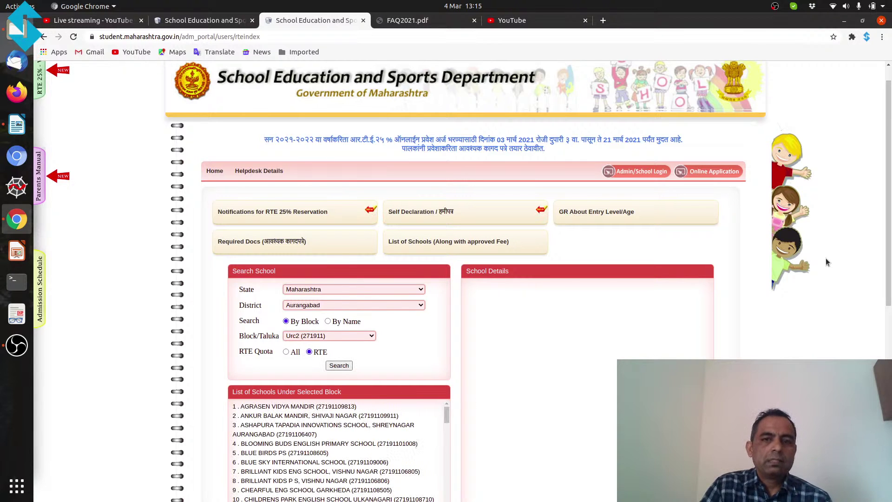
scroll(890, 226, down, 1)
scroll(890, 226, down, 3)
click(298, 346)
click(291, 370)
scroll(291, 386, down, 4)
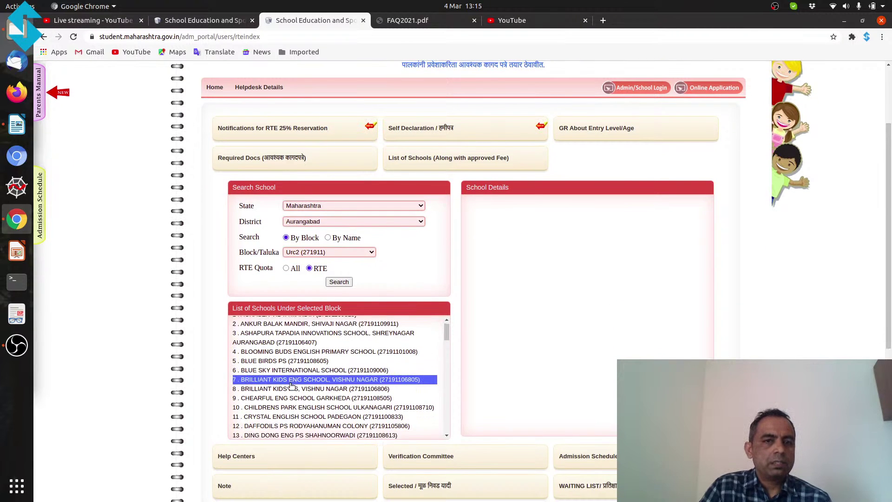
scroll(291, 386, down, 5)
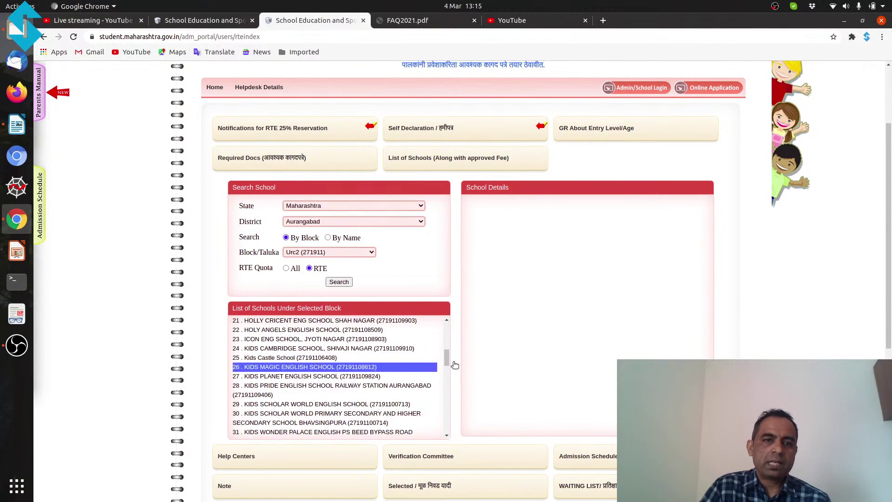
drag(446, 364, 448, 336)
click(288, 343)
click(285, 333)
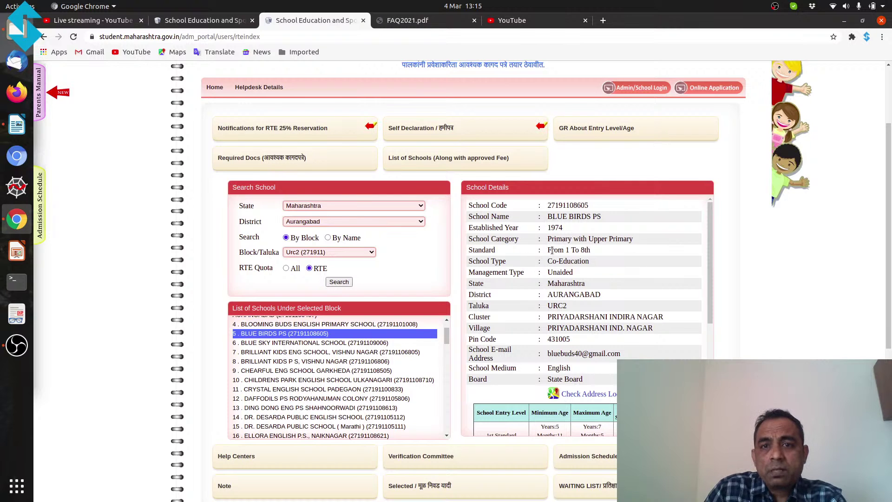
Step: Highlight BLUE BIRDS PS's standards range, From 1 To 8th
drag(550, 249, 594, 251)
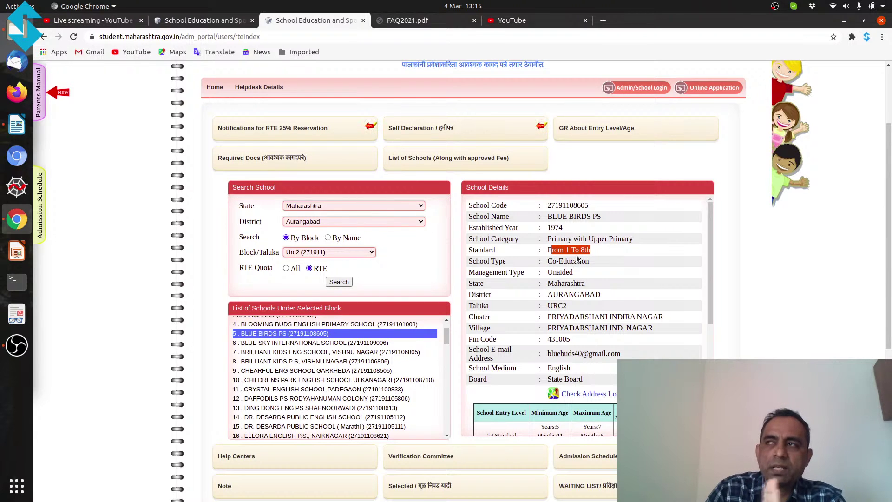
click(547, 251)
drag(546, 250, 600, 250)
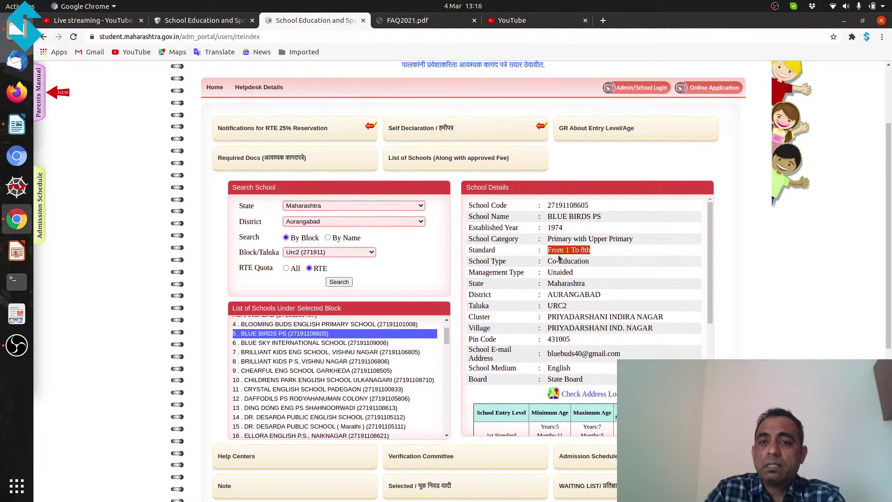
click(581, 251)
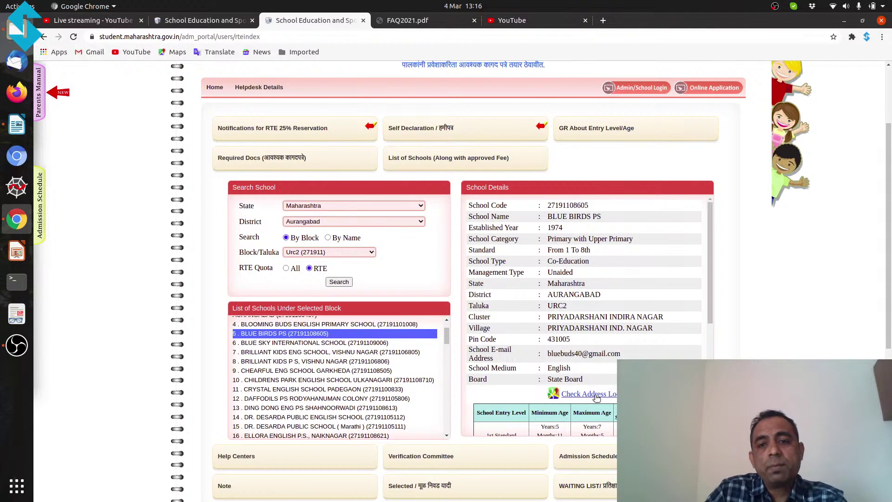
click(596, 395)
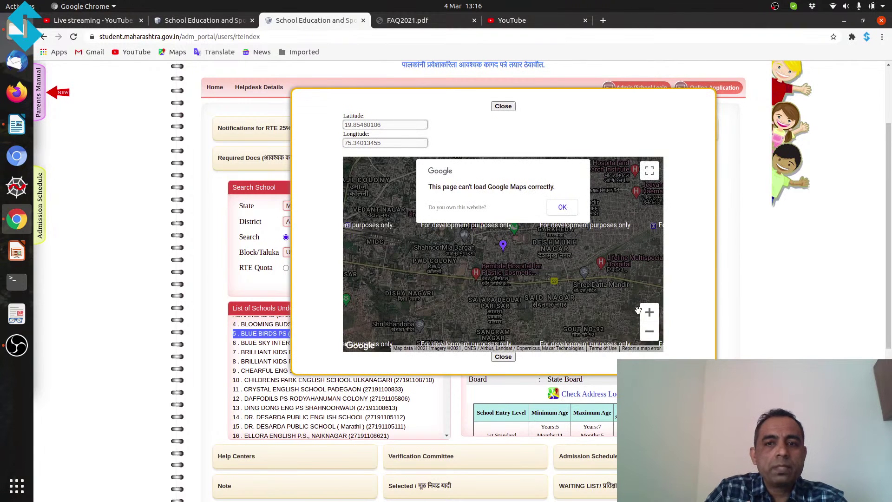
click(649, 313)
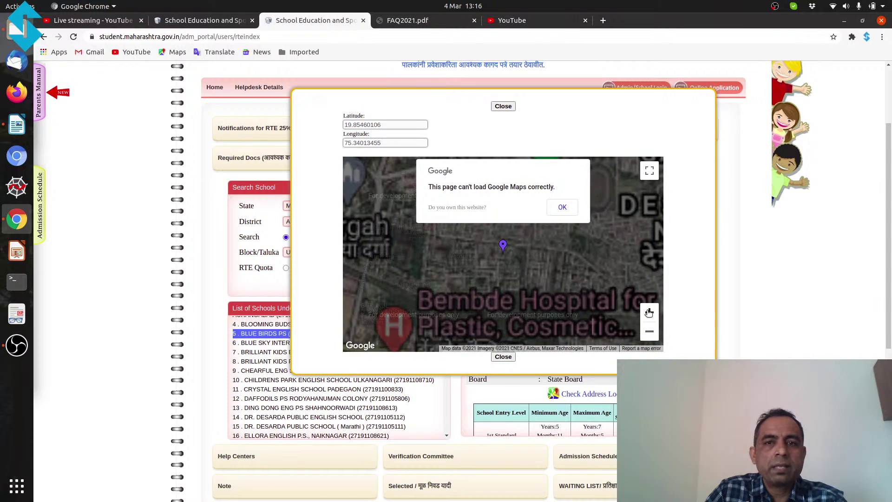
click(504, 106)
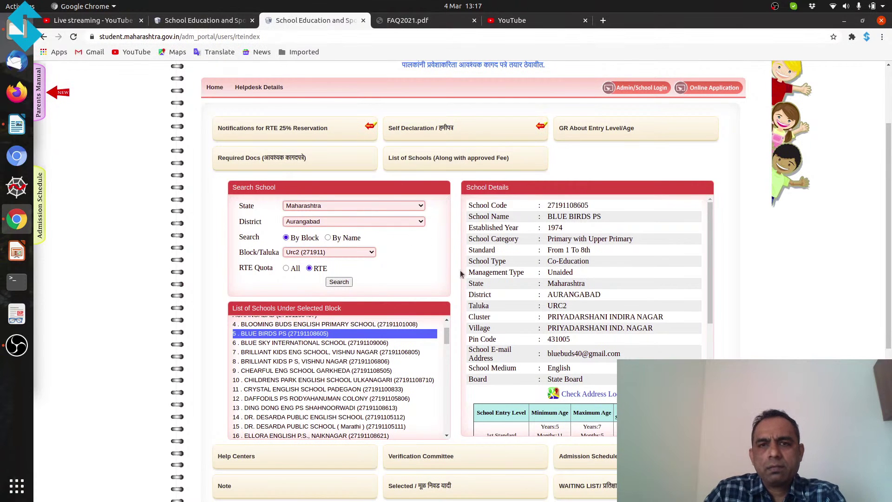
Step: Scroll FAQ2021.pdf to page 3, covering the application website, free fee and 10 school choices
click(415, 21)
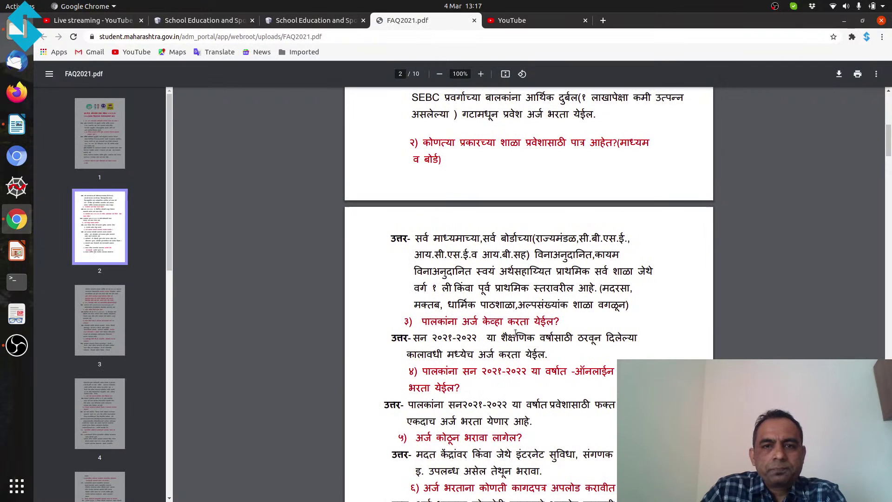
scroll(515, 333, down, 1)
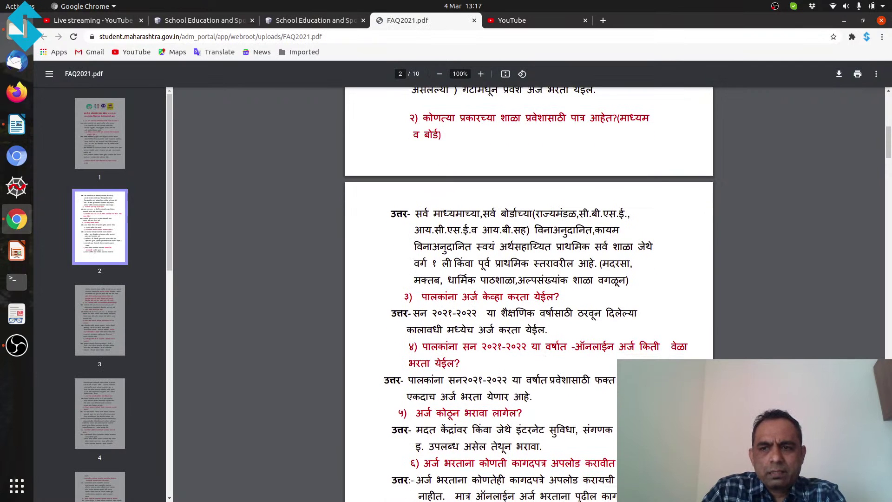
scroll(528, 294, down, 4)
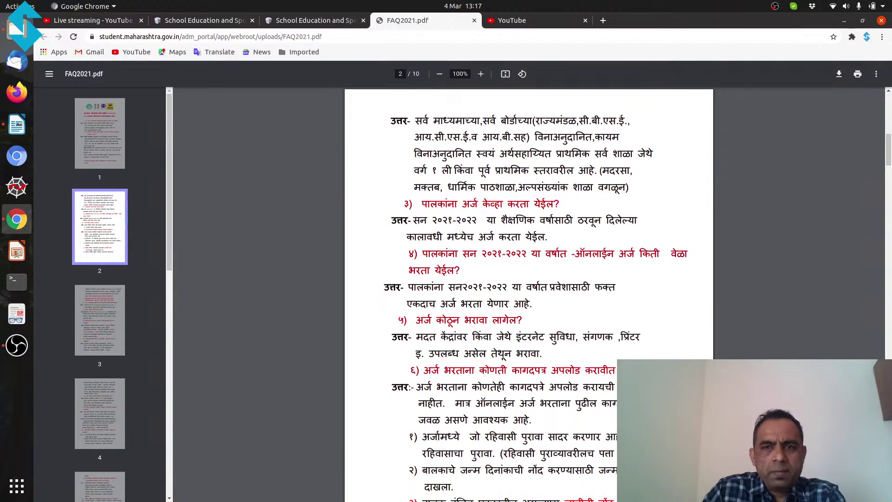
scroll(528, 294, down, 5)
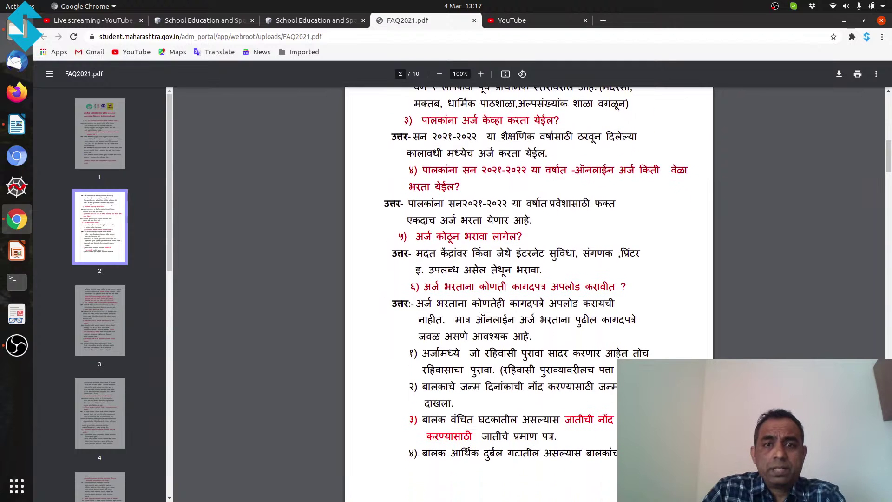
scroll(529, 294, down, 1)
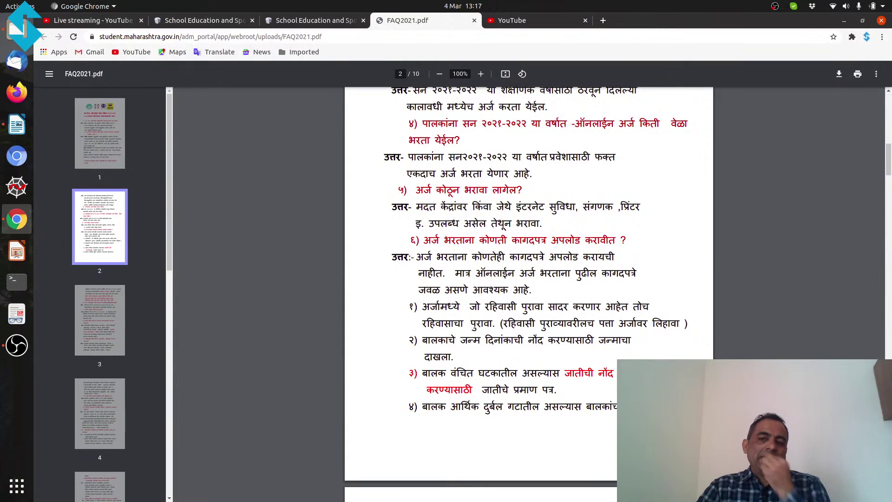
scroll(529, 288, down, 2)
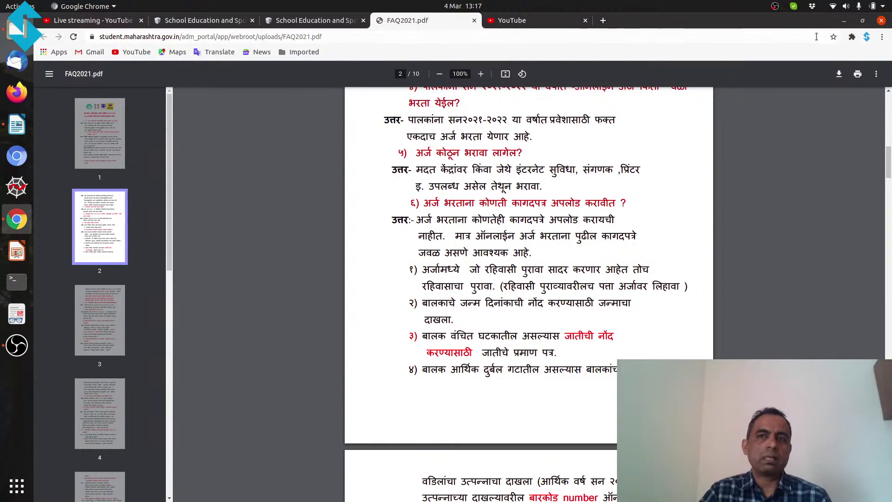
click(882, 36)
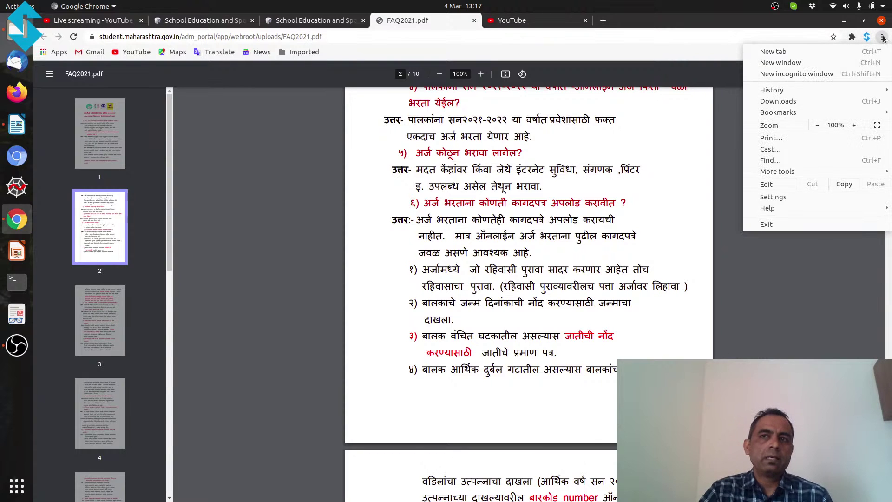
click(706, 242)
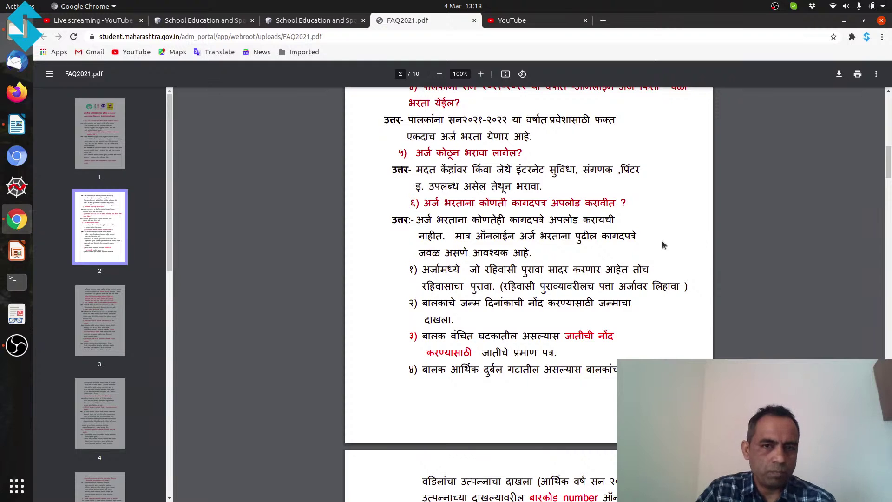
drag(888, 164, 888, 182)
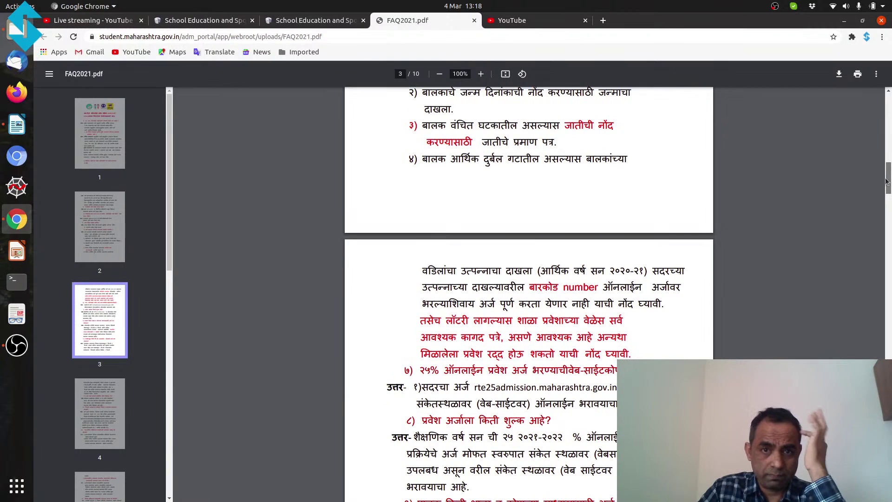
drag(888, 181, 888, 195)
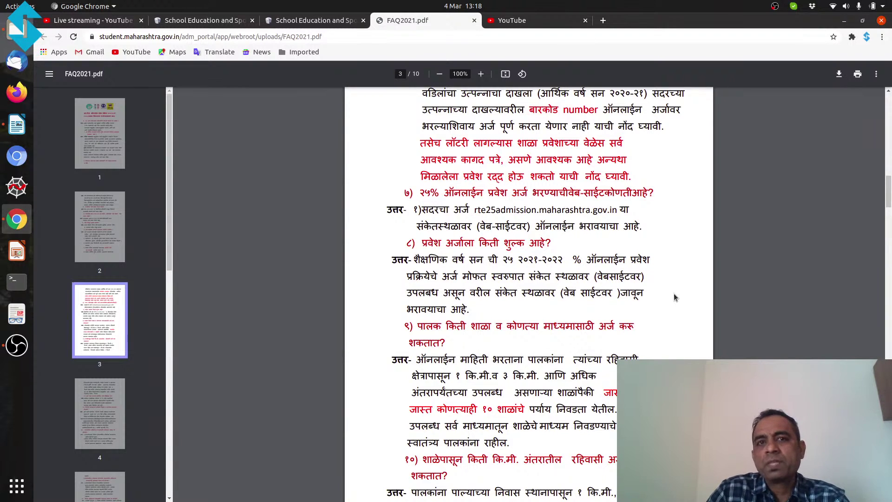
Step: Scroll BLUE BIRDS PS details to the 1st Standard seats (6 RTE, 6 vacant) and fee tables
click(324, 19)
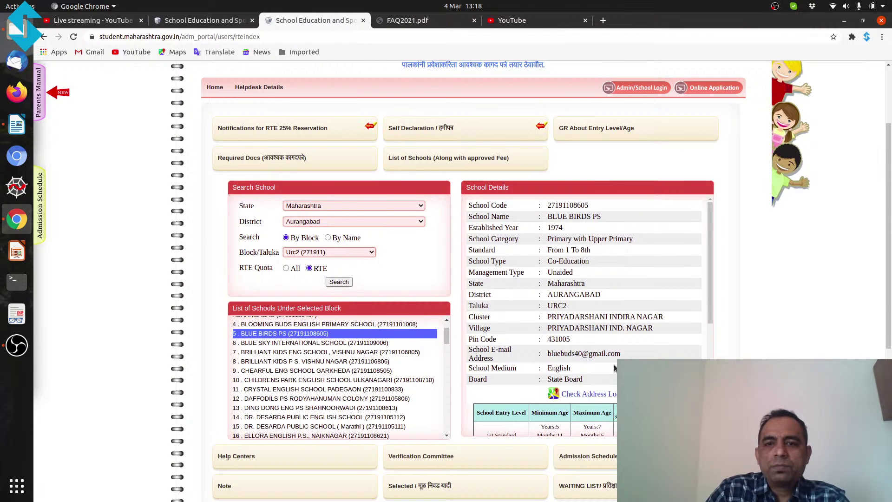
scroll(887, 254, down, 3)
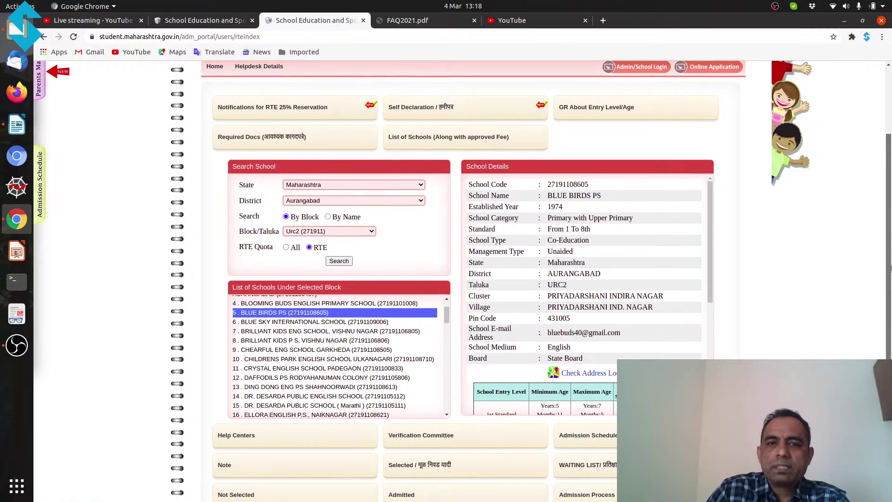
scroll(607, 362, down, 1)
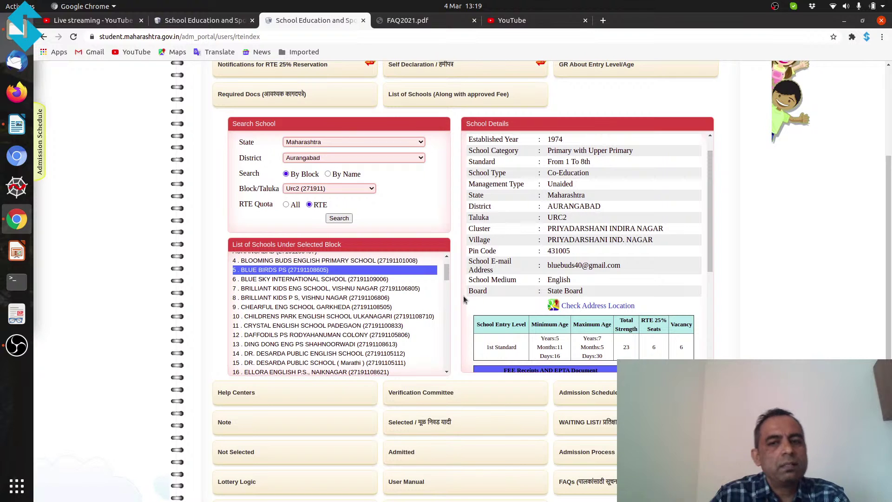
scroll(483, 290, down, 1)
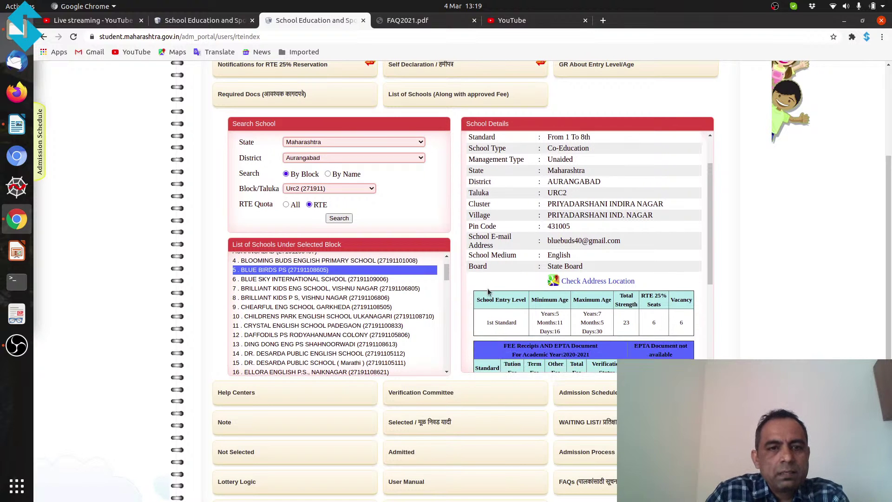
scroll(438, 325, down, 1)
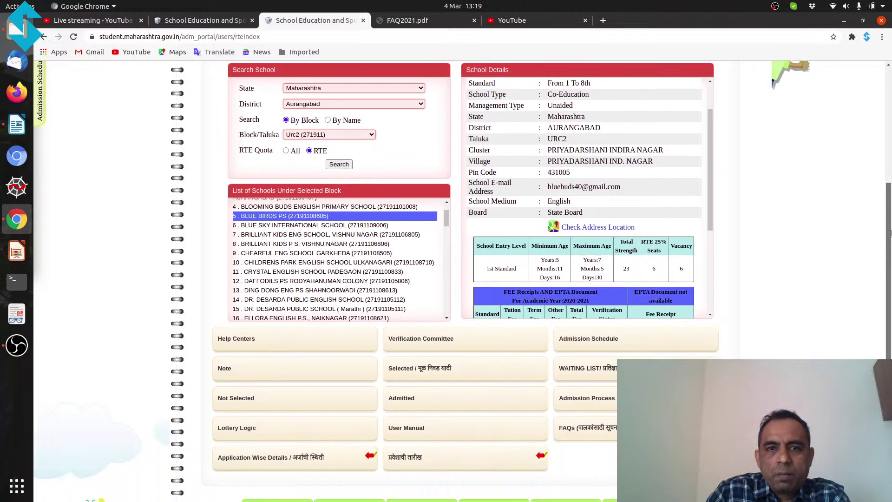
Step: Open Help Centers and select Mumbai district to list its centres with addresses and contacts
click(231, 340)
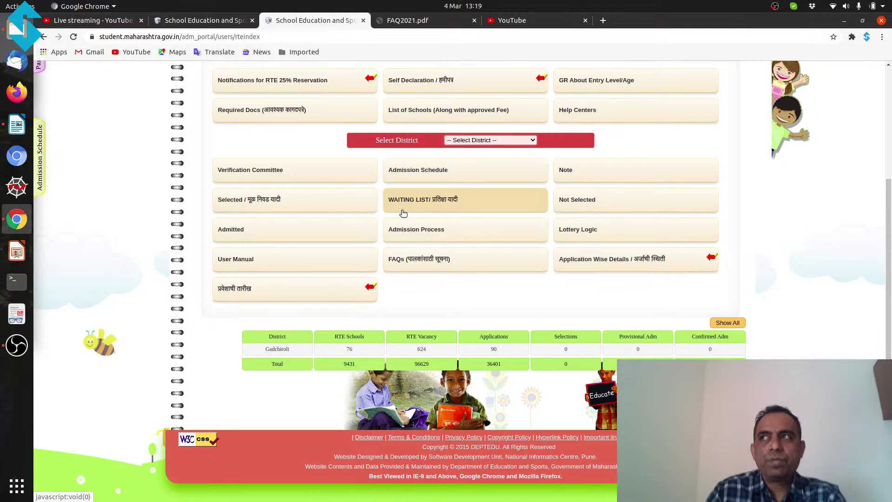
click(464, 141)
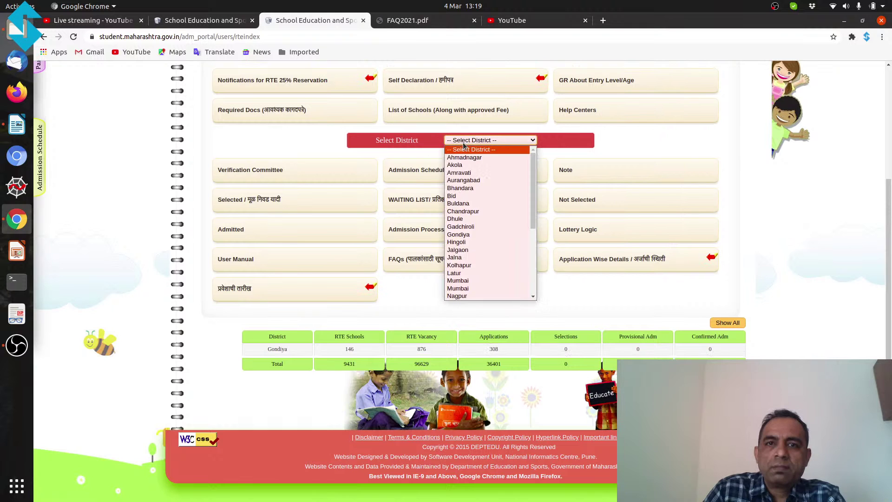
click(472, 183)
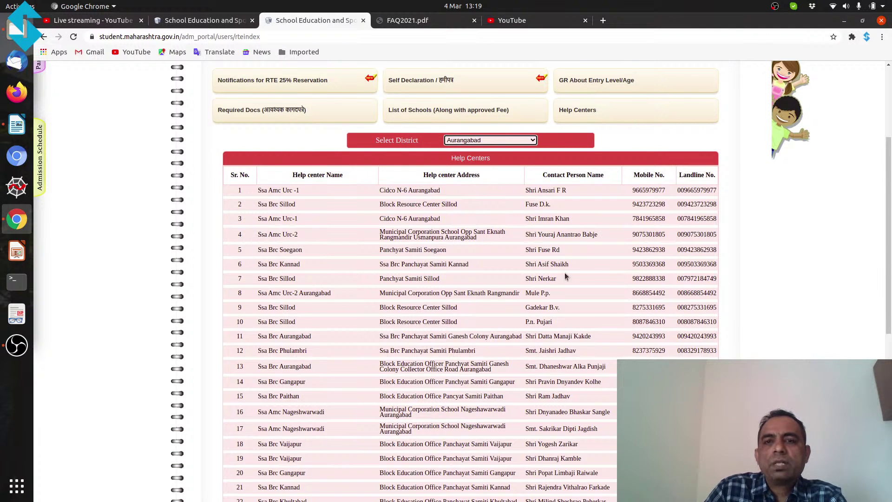
click(470, 142)
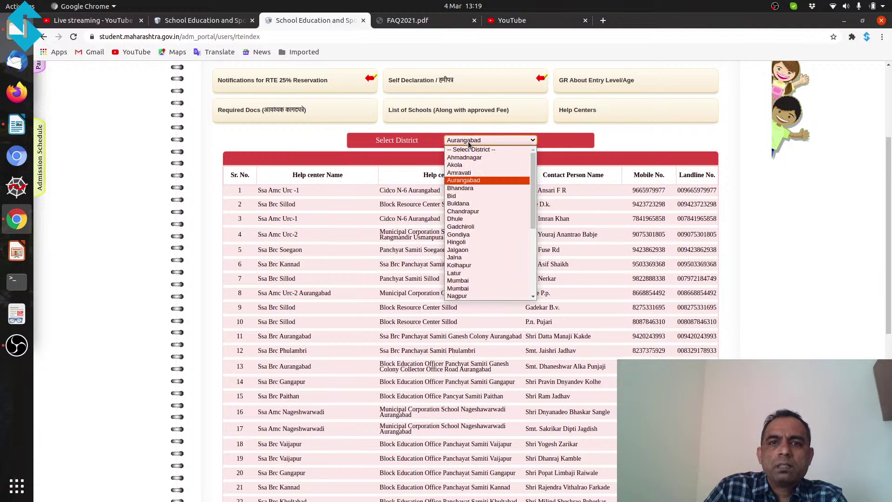
click(435, 146)
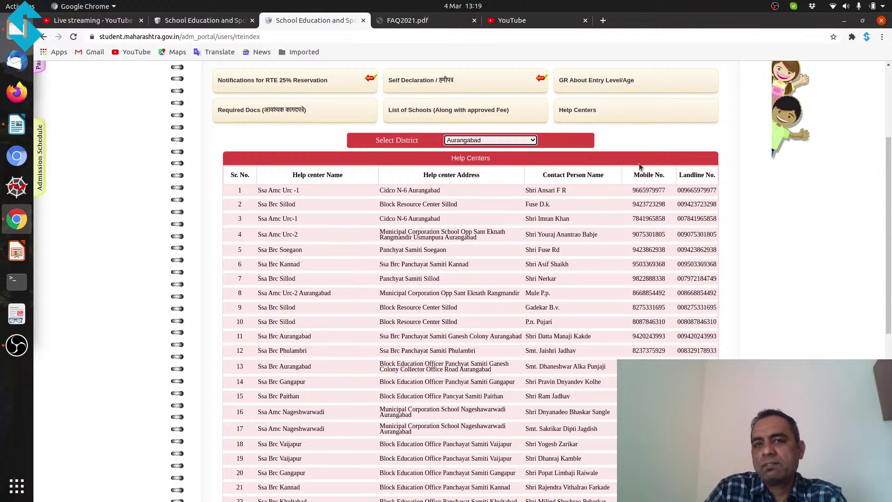
click(533, 141)
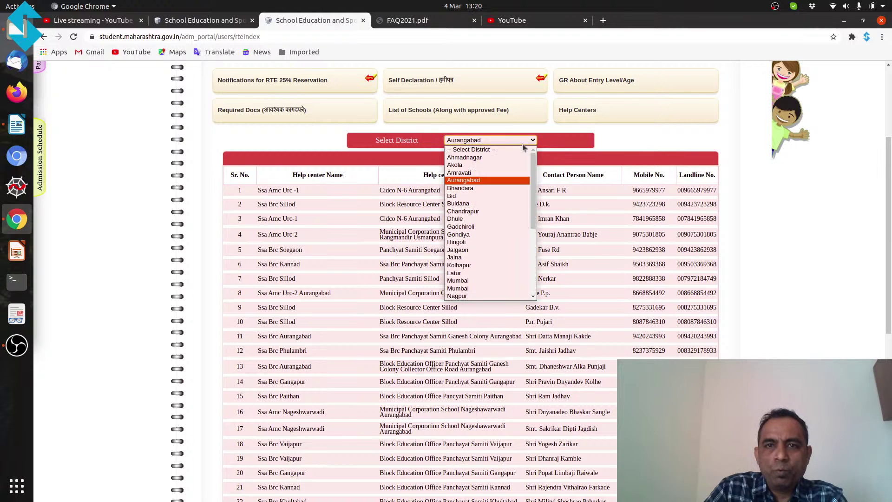
click(475, 289)
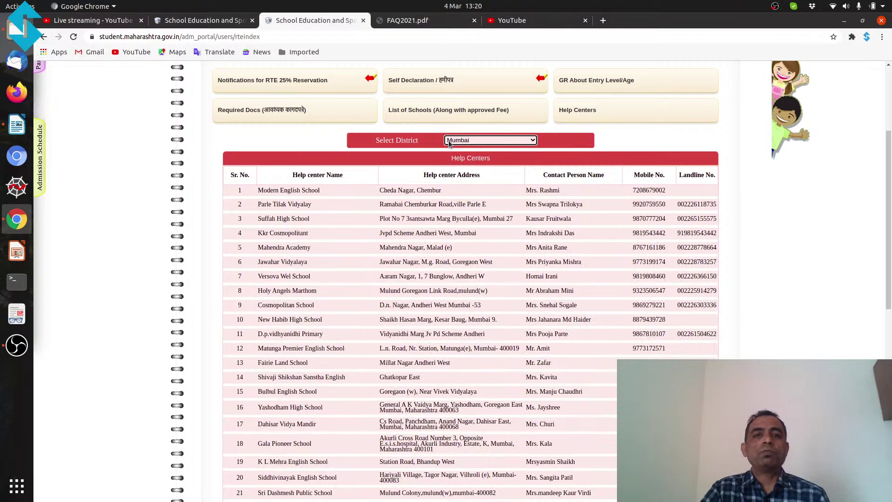
click(616, 141)
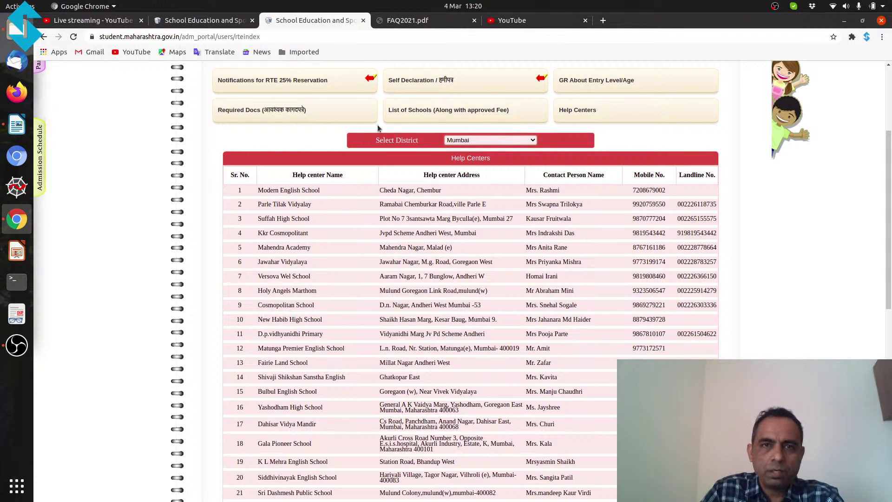
Step: Go to the applicant login tab and bring up the 2021-2022 New Registration form
click(408, 20)
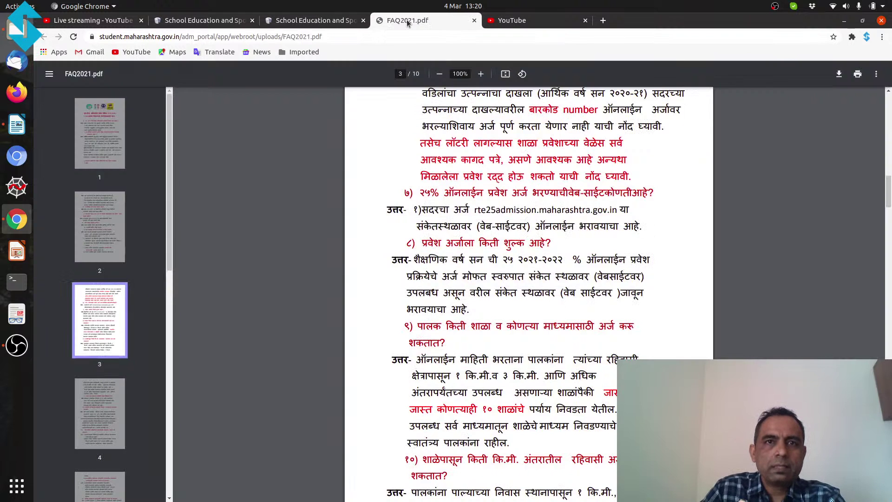
click(490, 20)
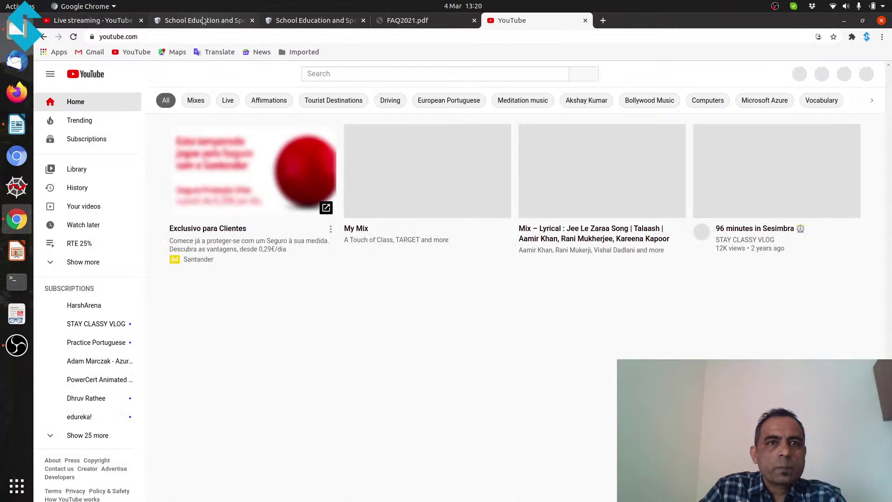
click(202, 21)
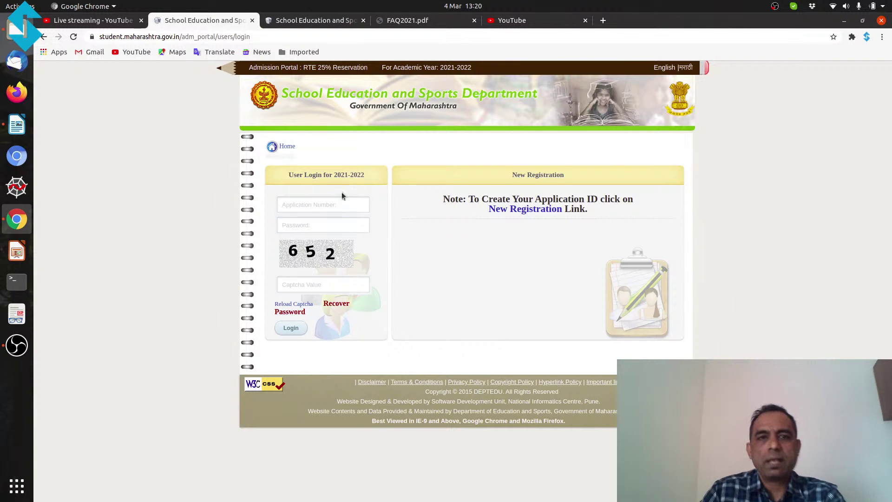
click(503, 212)
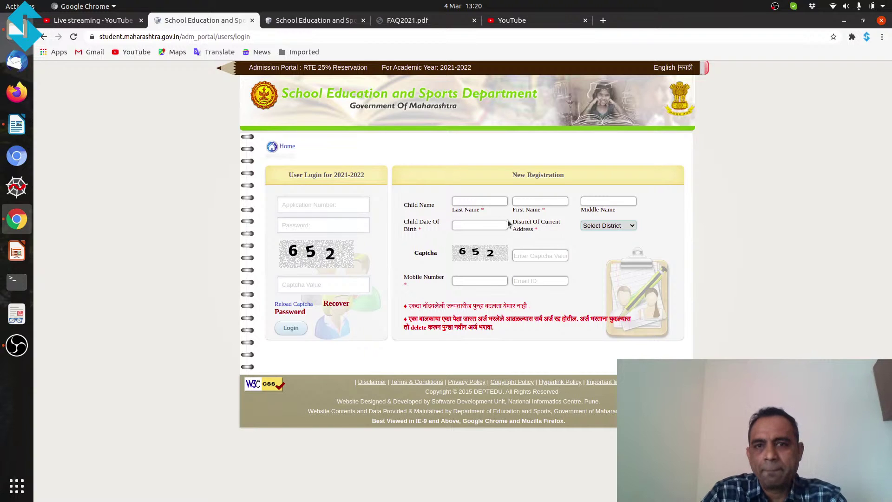
click(476, 226)
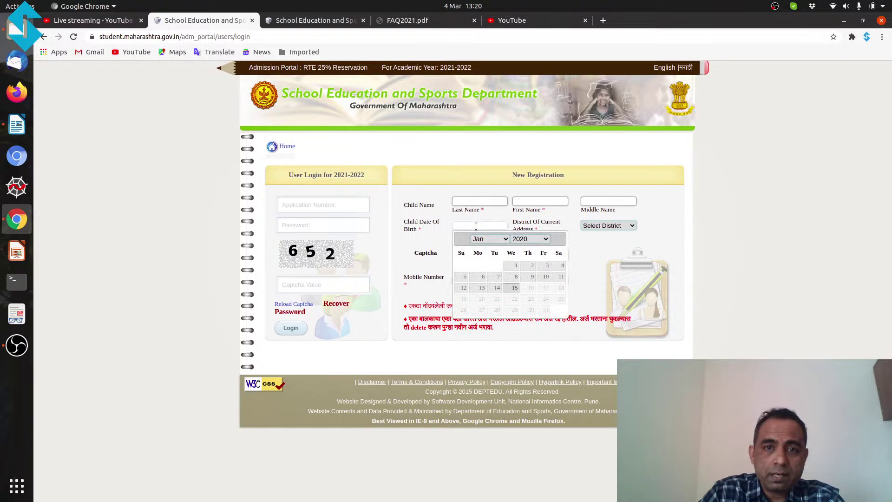
click(474, 201)
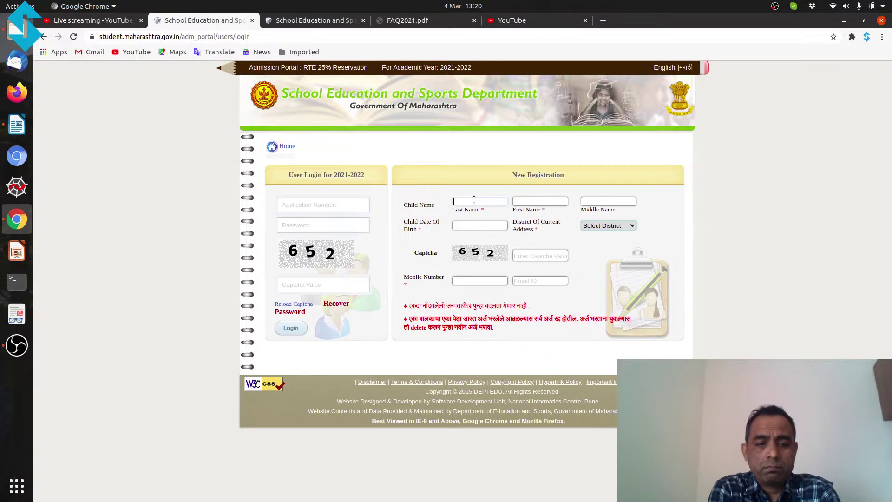
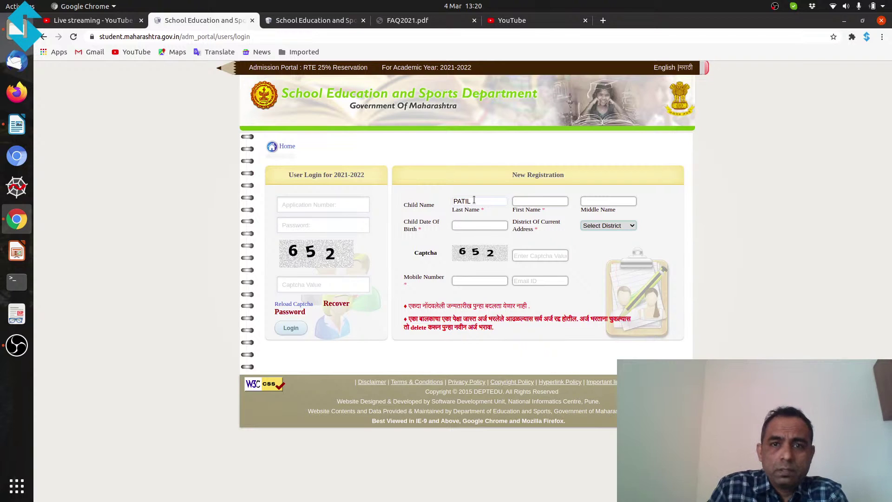
Step: Enter the child's last name, first name and middle name
click(539, 203)
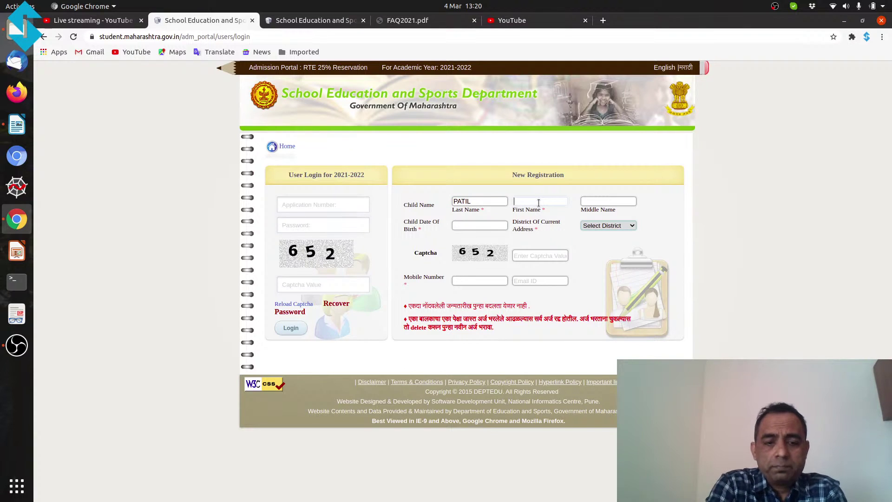
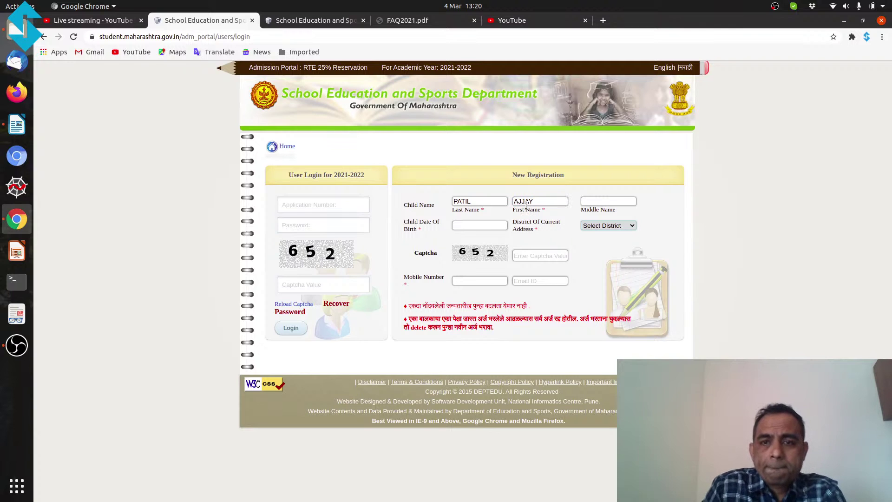
click(598, 200)
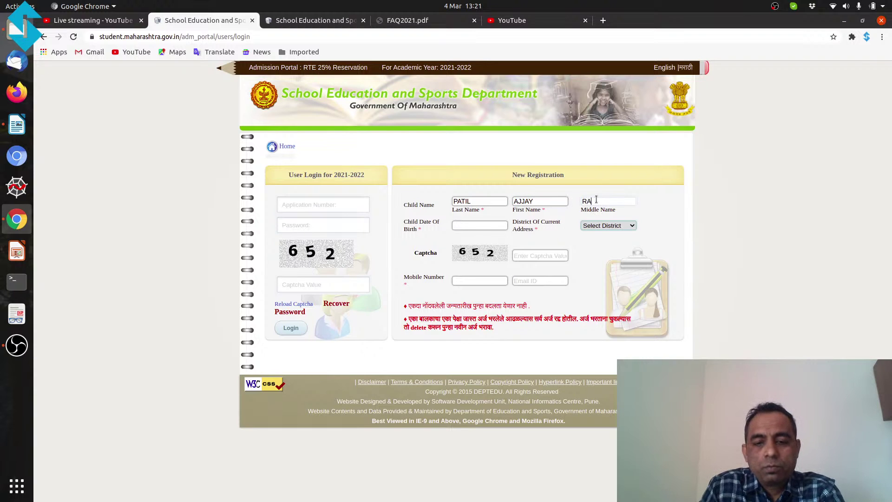
Step: Set the child's birth date to 31-07-2015 and highlight the resulting age, 6 years 5 months
click(459, 226)
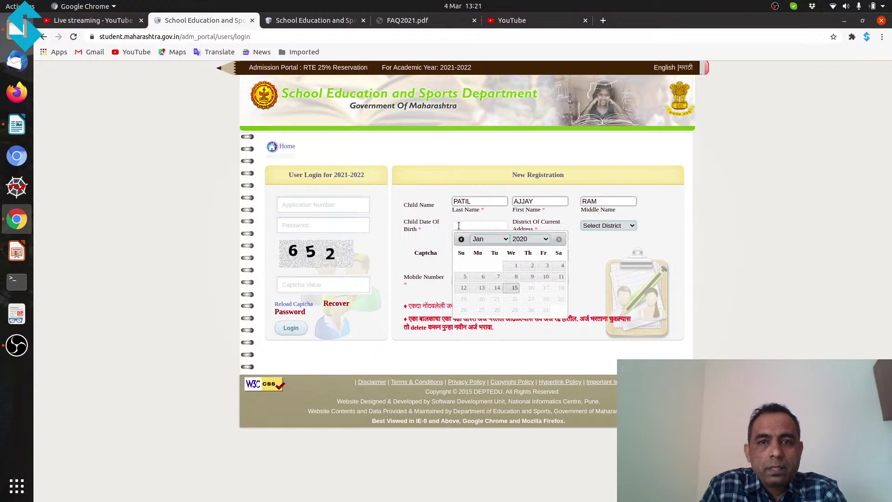
click(547, 239)
click(540, 267)
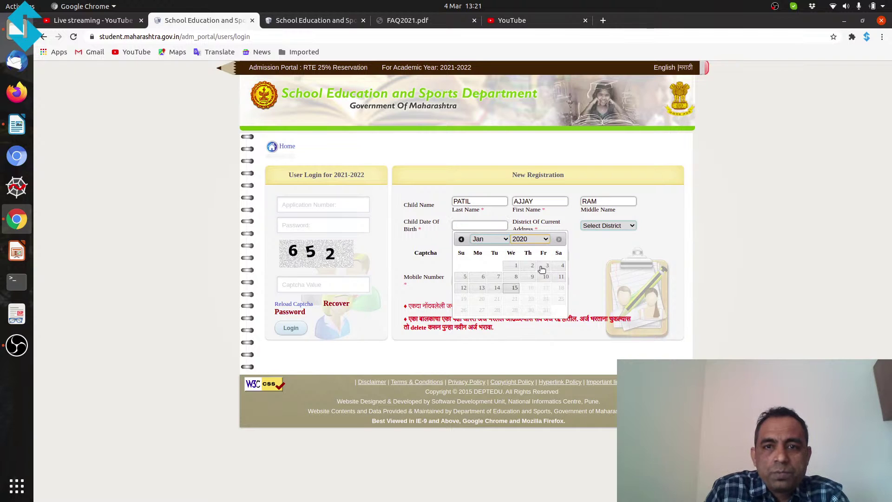
click(487, 242)
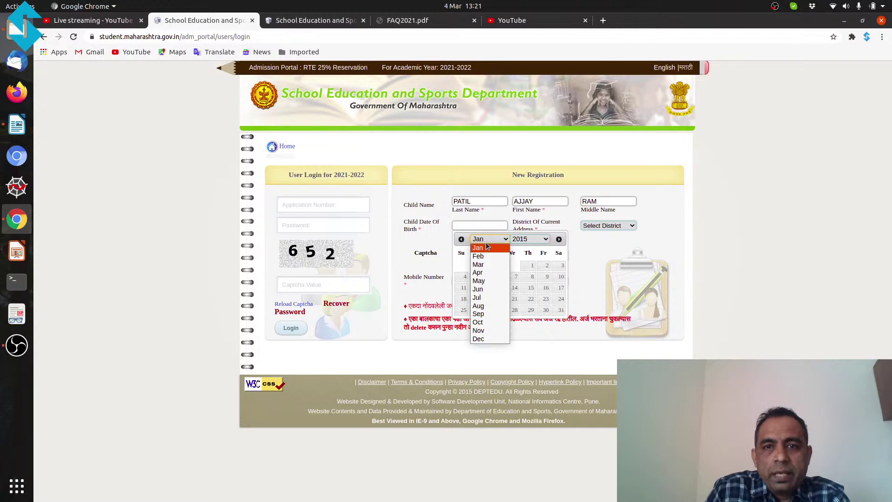
click(489, 297)
click(546, 311)
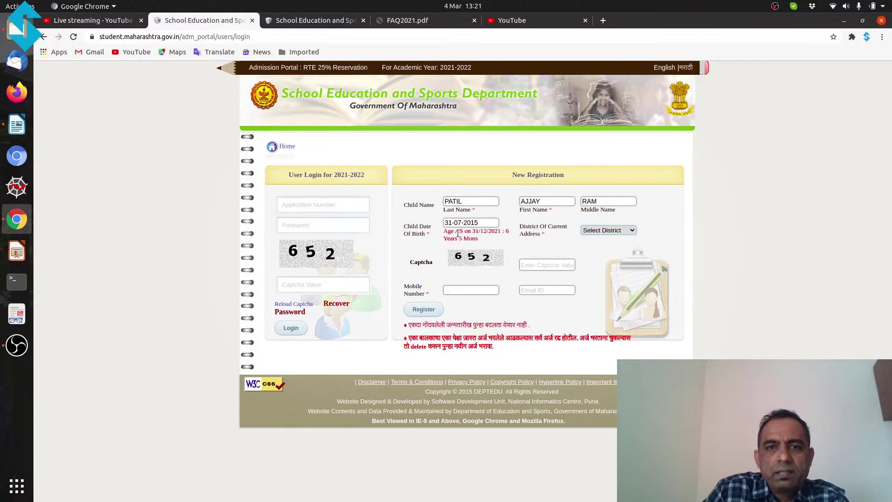
drag(447, 232, 480, 244)
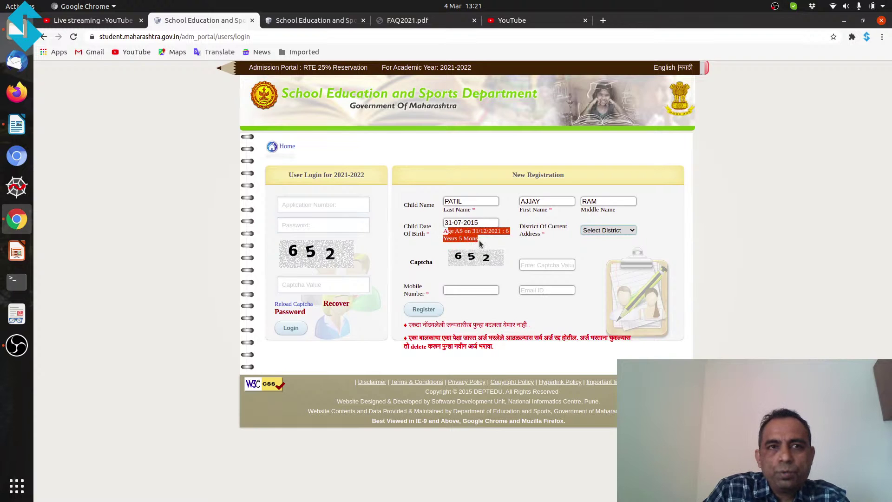
click(494, 239)
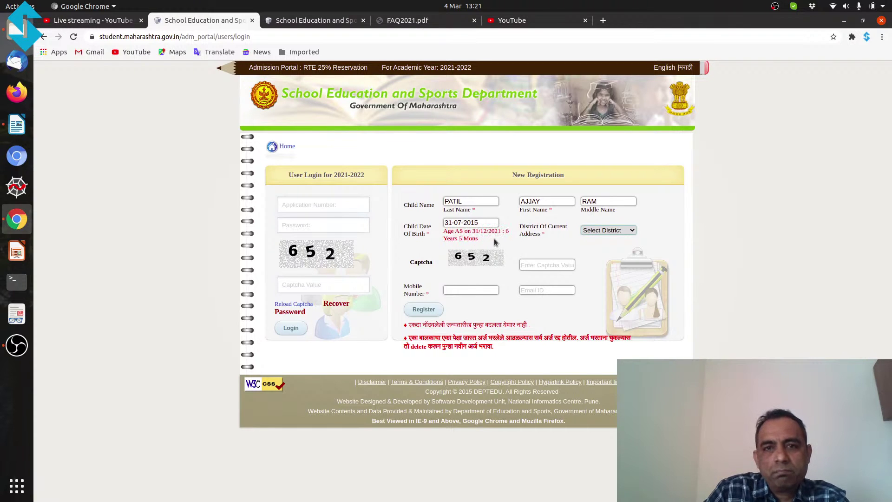
Step: Open age.jpg from the san folder in Shotwell and zoom in on the age-rule chart
click(17, 29)
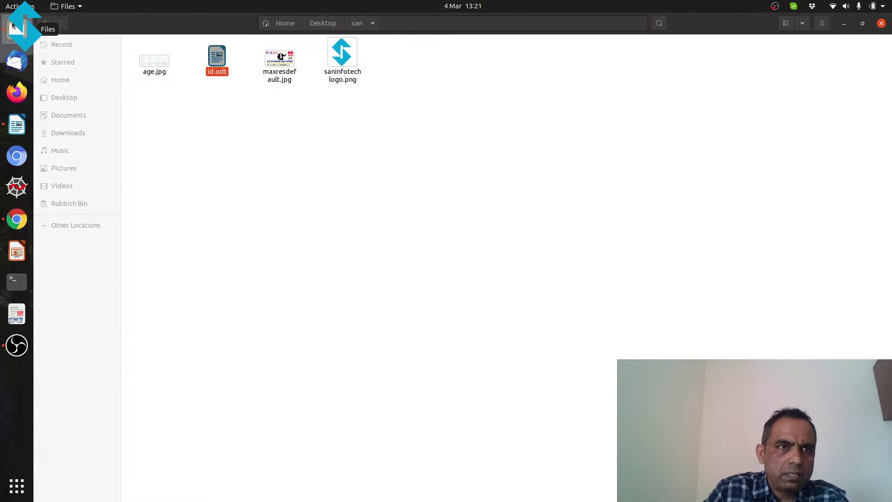
click(160, 68)
double_click(160, 68)
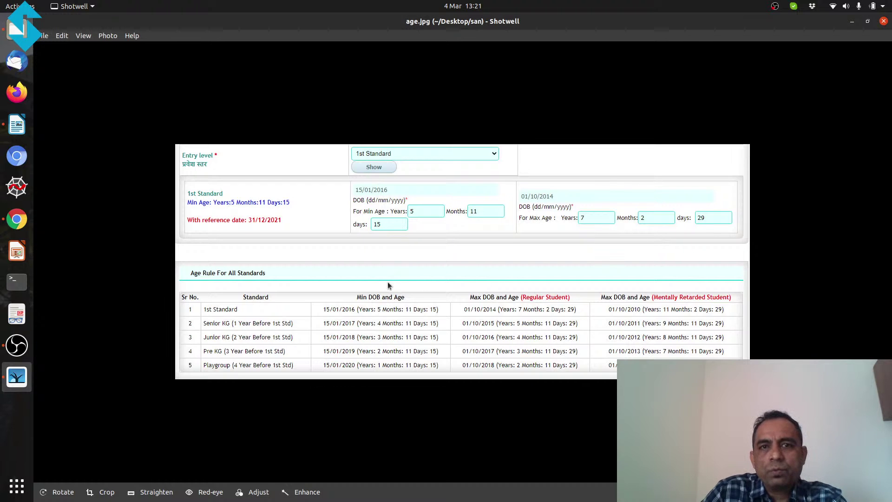
scroll(392, 285, up, 2)
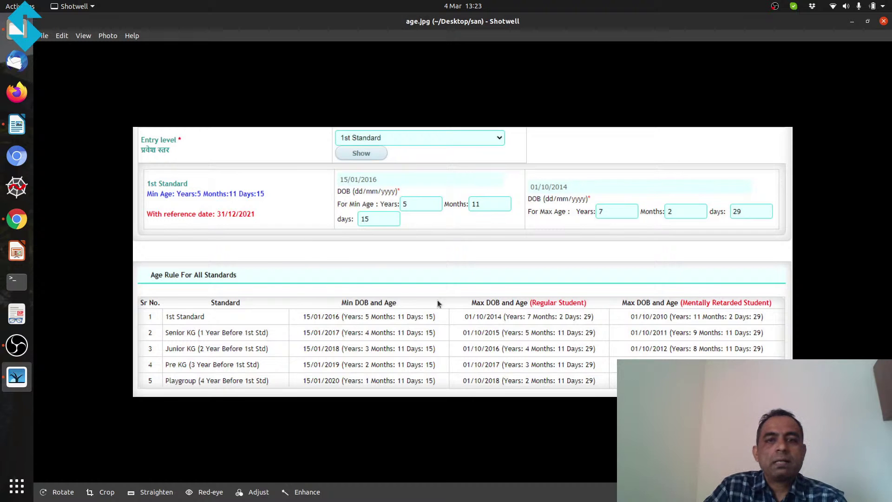
Step: Choose Aurangabad as the District of Current Address on the registration form
click(17, 219)
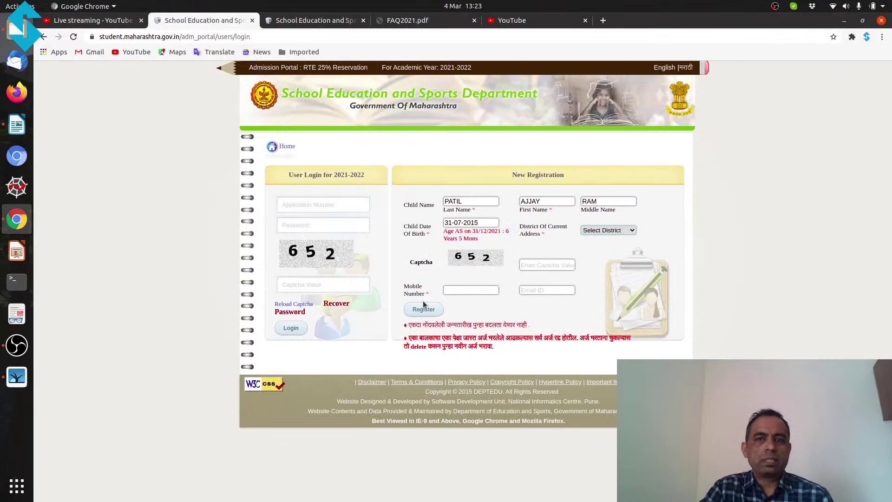
click(607, 230)
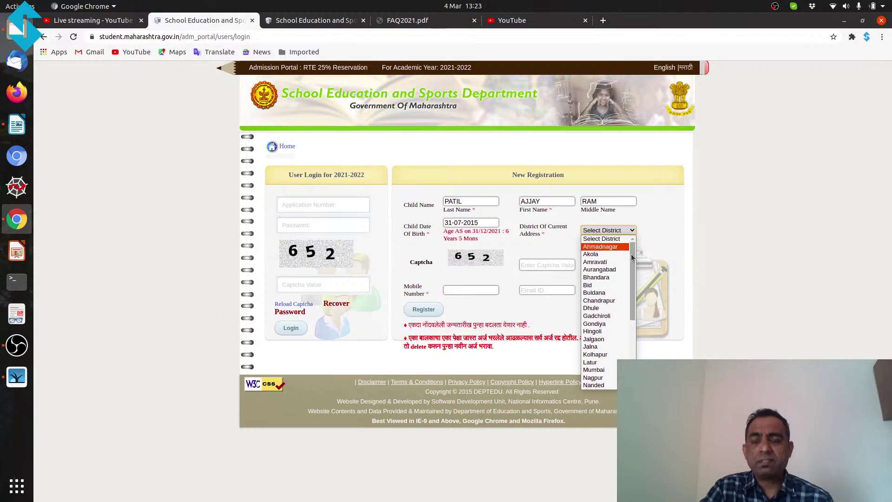
drag(631, 253, 612, 260)
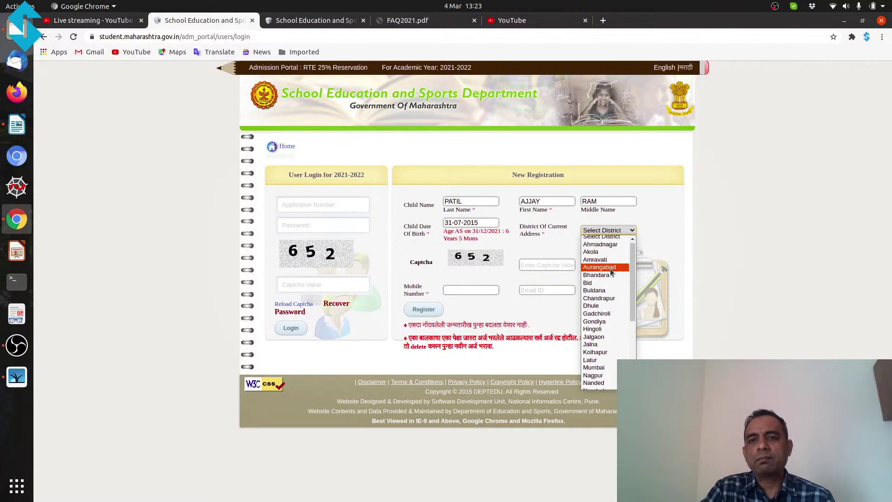
click(610, 268)
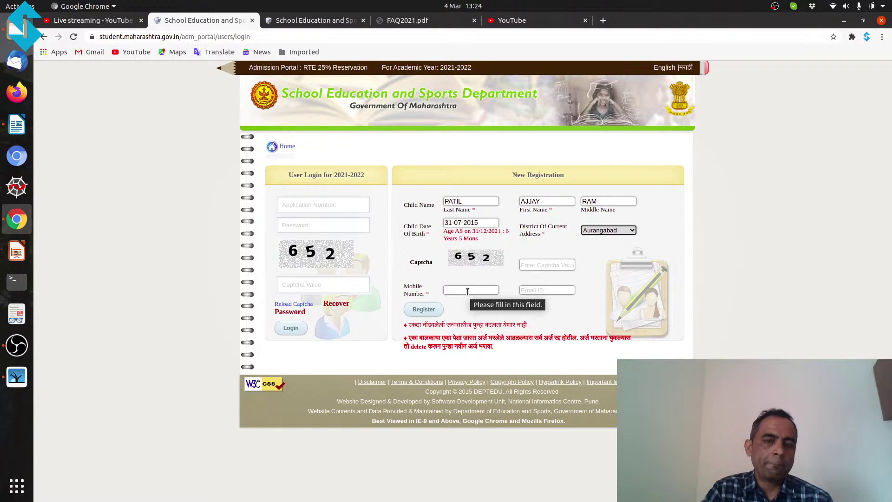
click(467, 292)
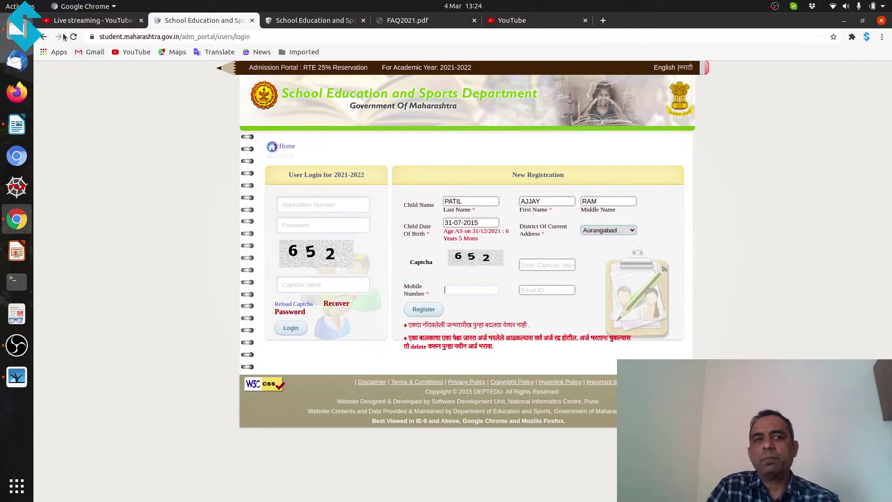
Step: Copy the application number from id.odt into the portal's Application Number field
click(17, 29)
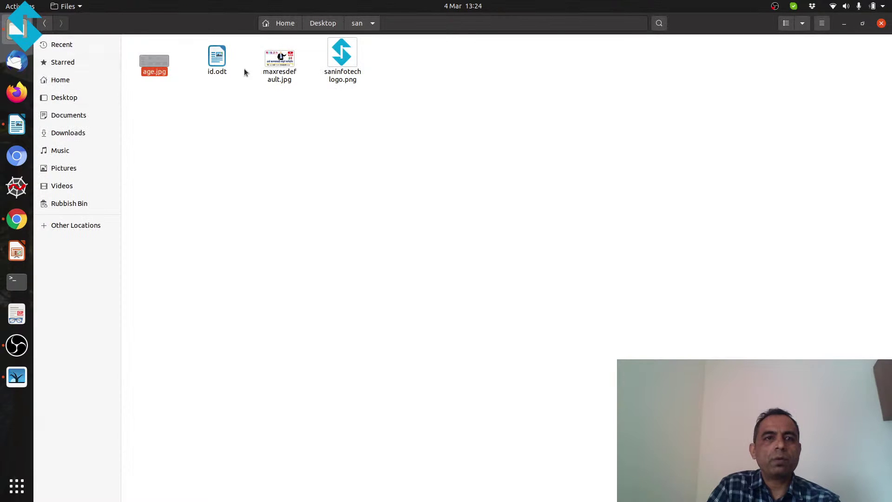
click(19, 6)
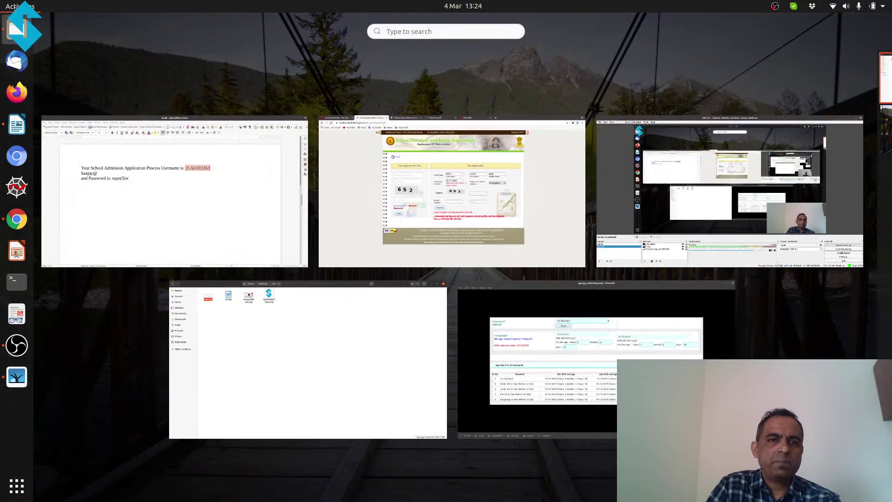
click(191, 185)
drag(499, 183, 574, 178)
key(ctrl+c)
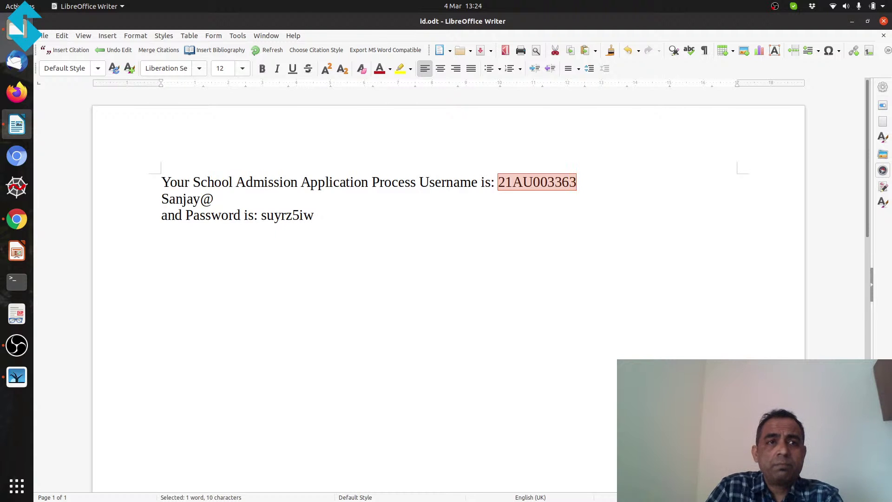
key(super)
click(419, 205)
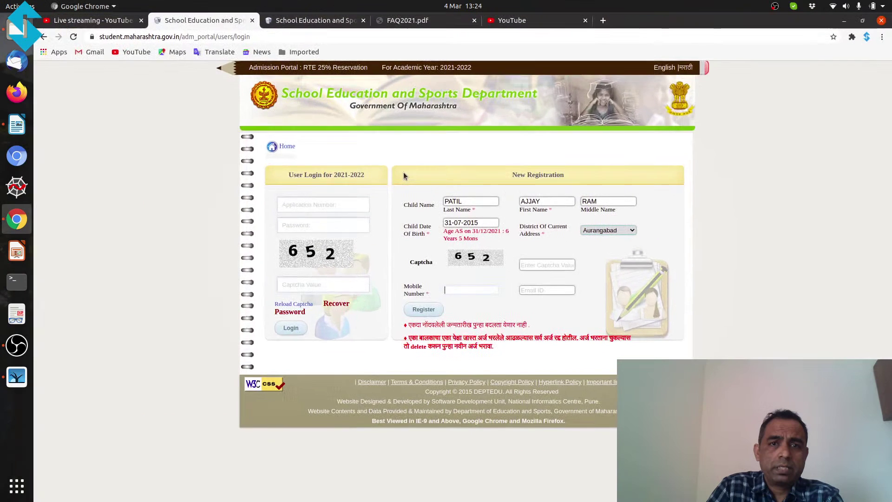
click(307, 204)
key(ctrl+v)
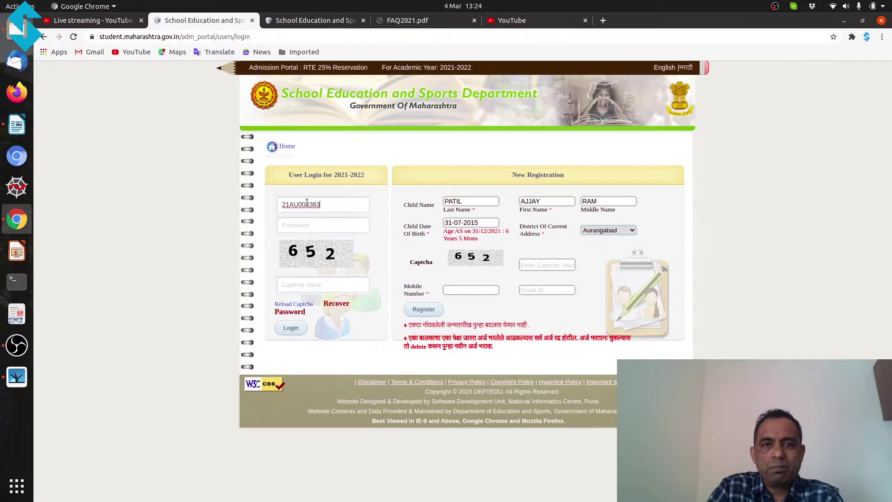
Step: Enter the account password from id.odt and the captcha, then log in
mouse_move(11, 6)
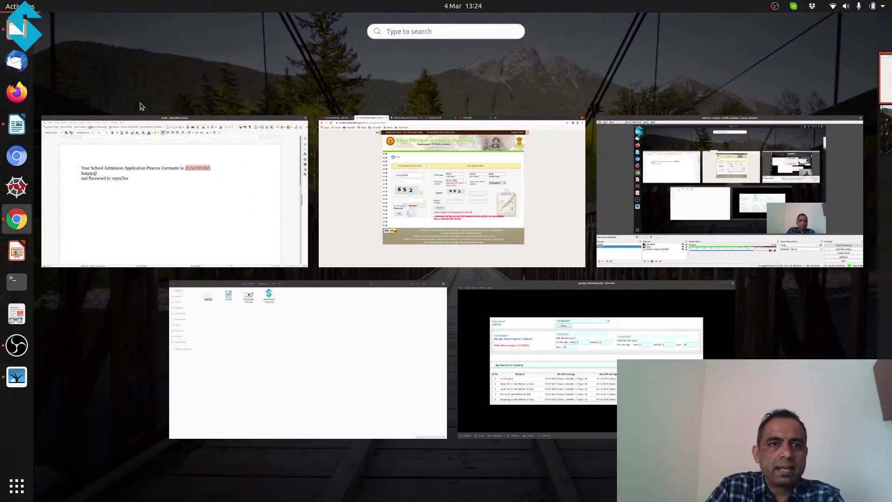
click(143, 193)
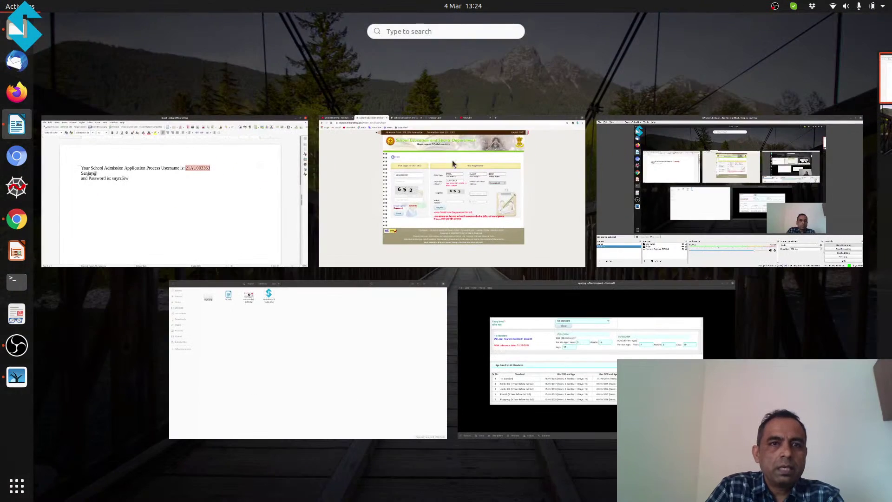
click(376, 165)
click(335, 224)
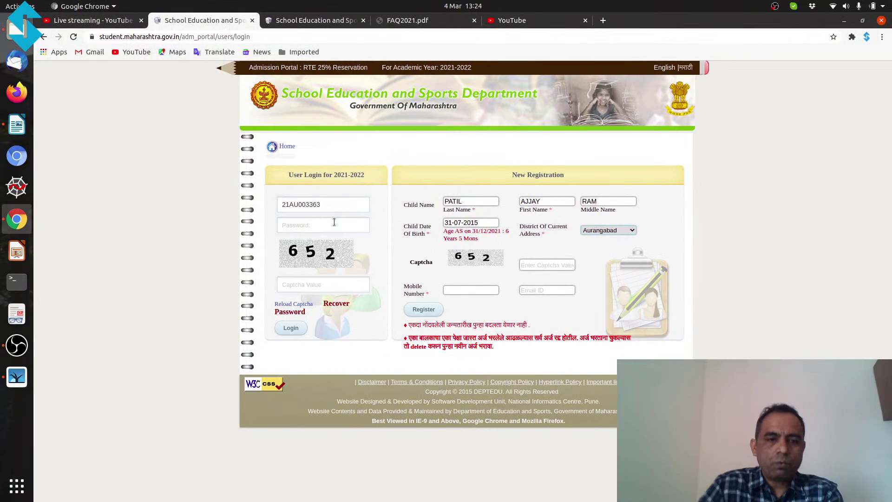
text(••••••)
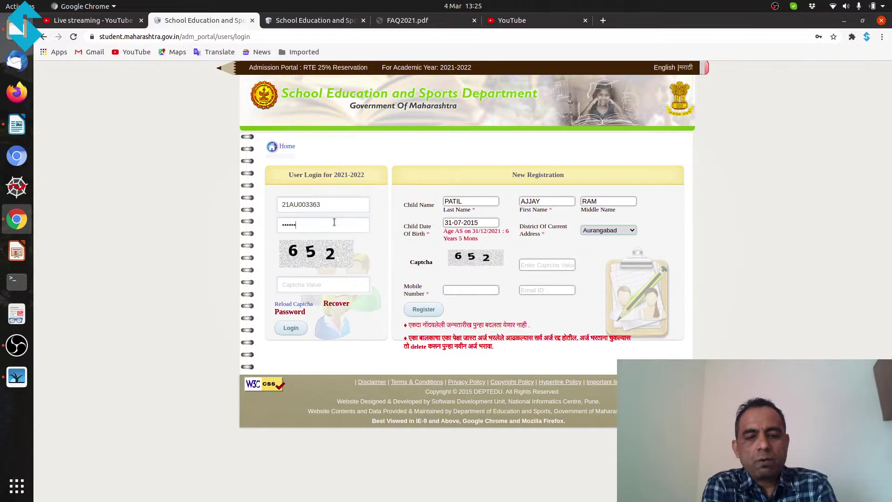
key(BackSpace)
key(BackSpace)
key(BackSpace)
key(BackSpace)
key(BackSpace)
text(••••••)
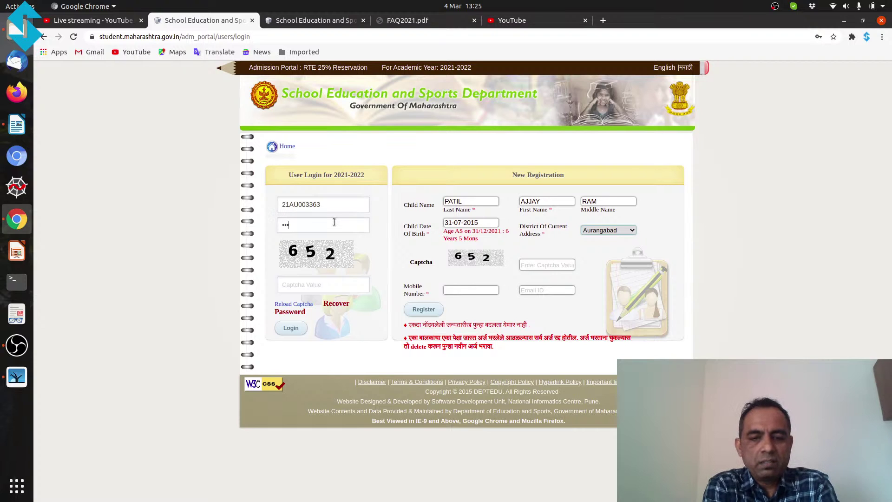
text(•••••)
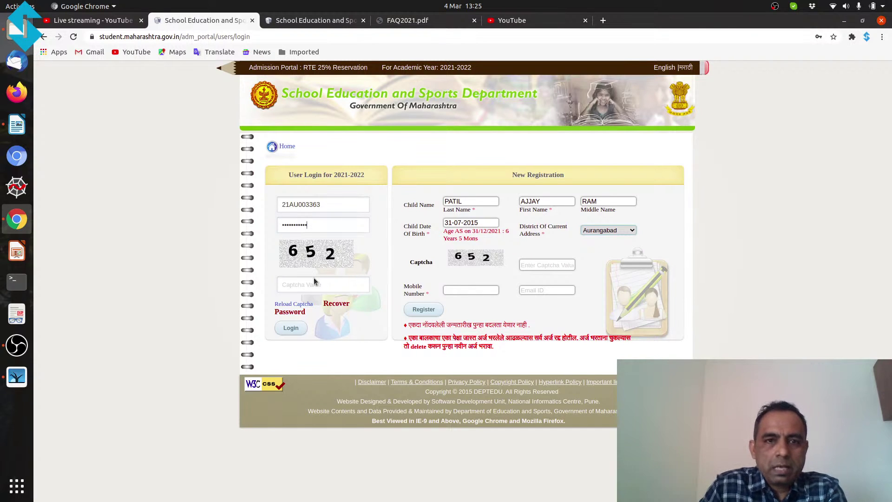
click(313, 286)
text(65)
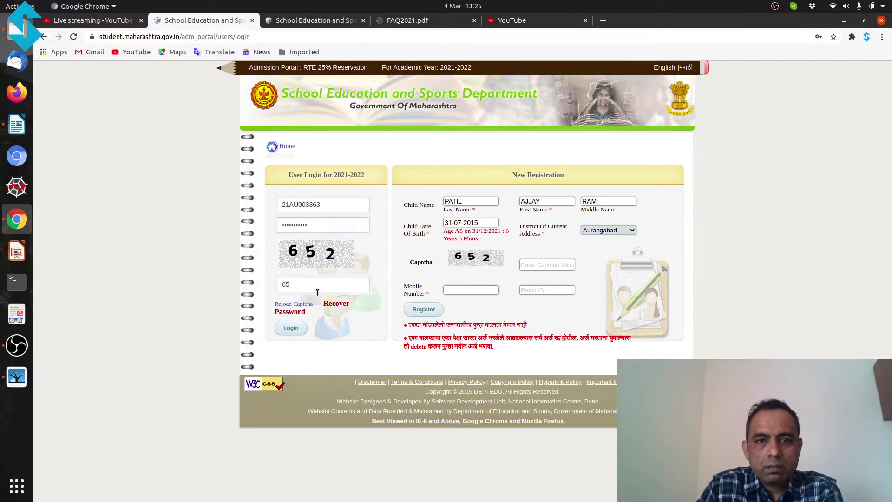
text(2)
click(288, 330)
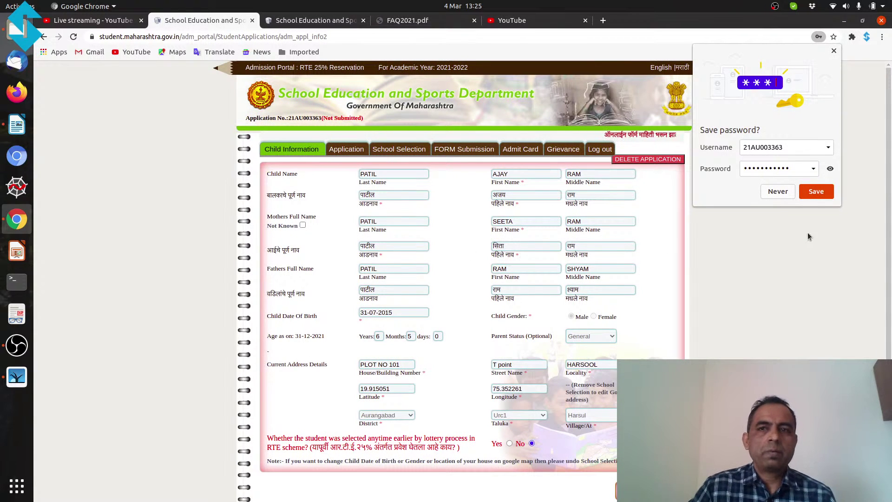
Step: Decline Chrome's offer to save the password and scroll the Child Information page
click(772, 193)
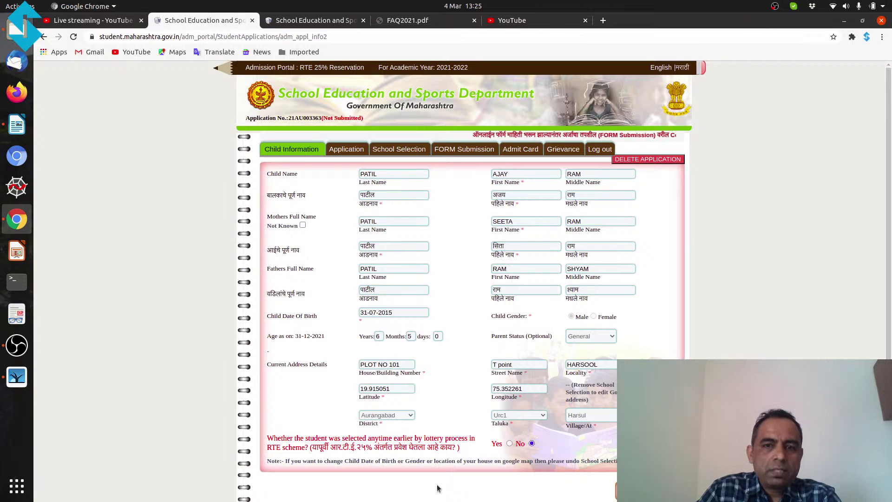
drag(890, 259, 890, 285)
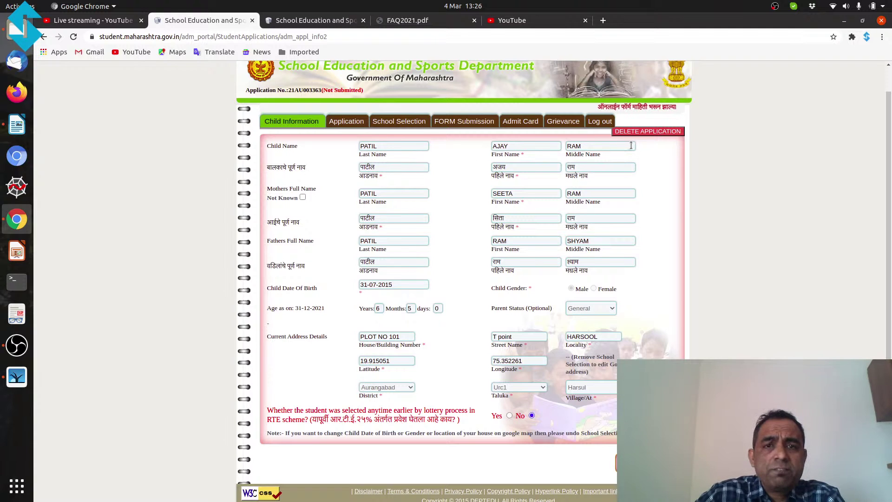
click(387, 172)
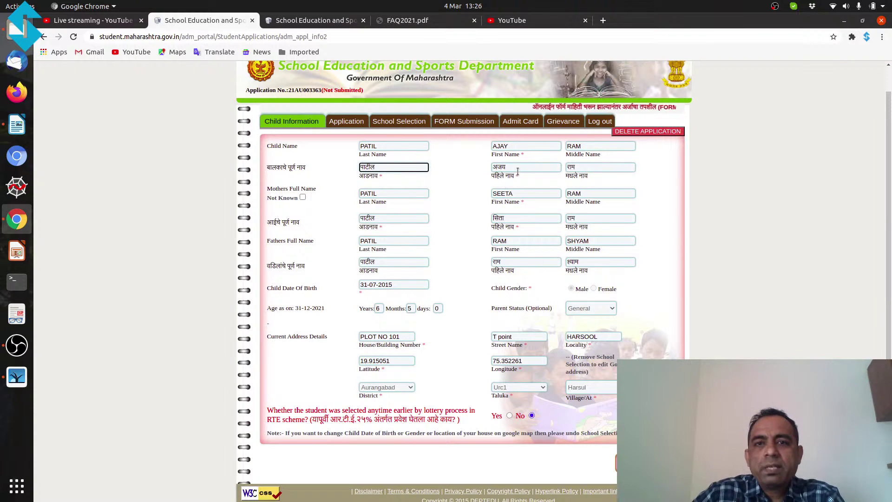
click(544, 165)
key(Tab)
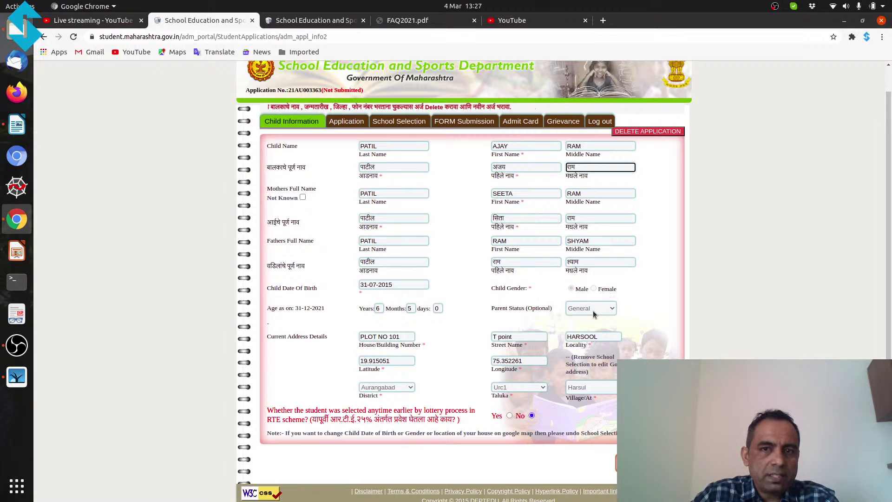
click(593, 311)
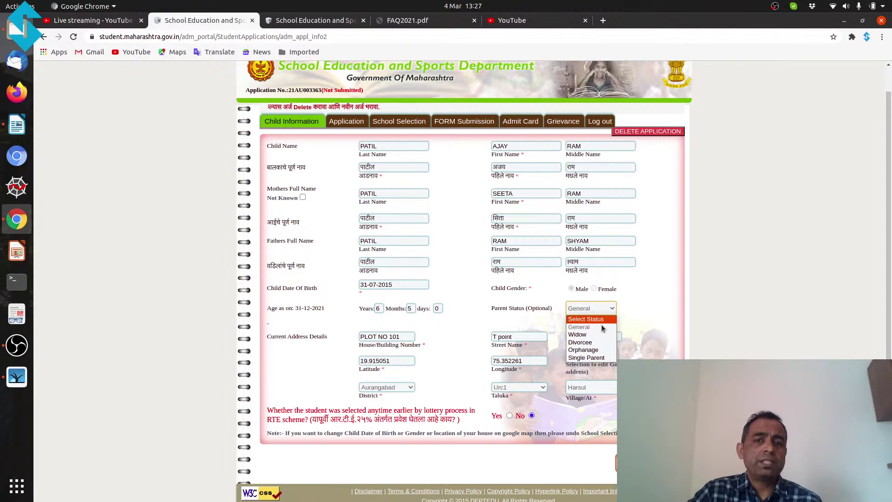
click(602, 327)
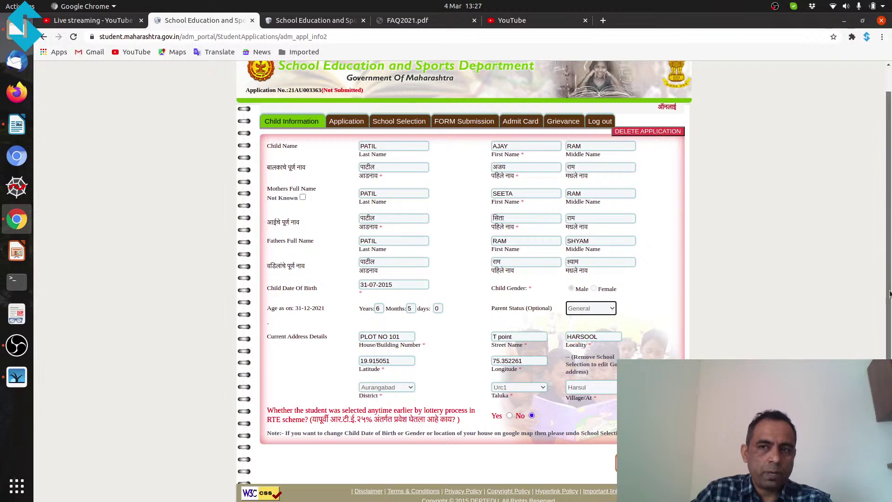
scroll(890, 287, down, 2)
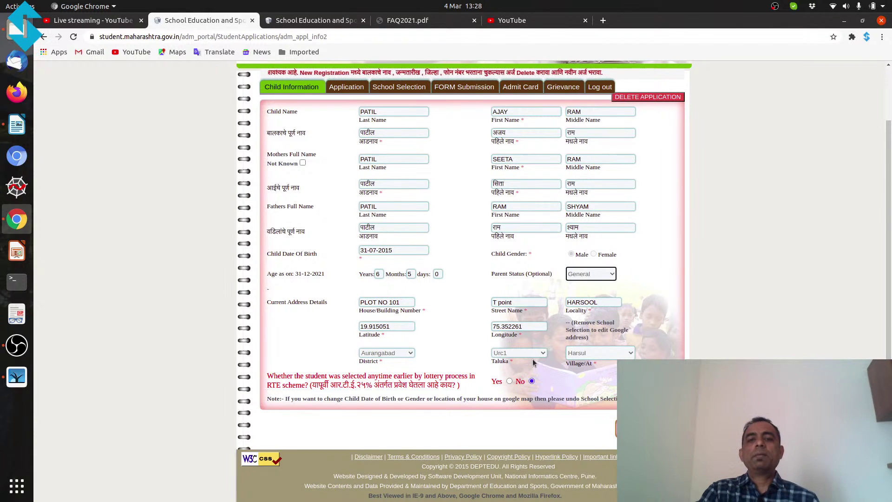
Step: Keep Harsul as the village, acknowledge the saved message, and open the Application page
click(581, 337)
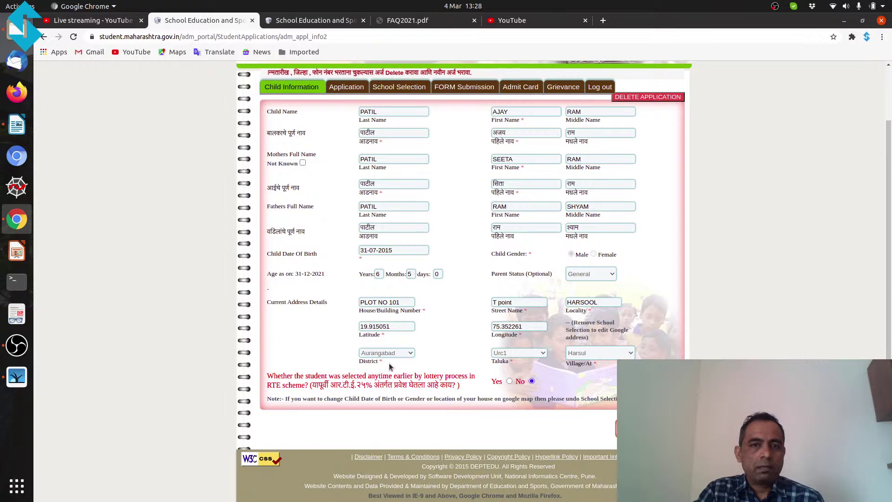
click(588, 356)
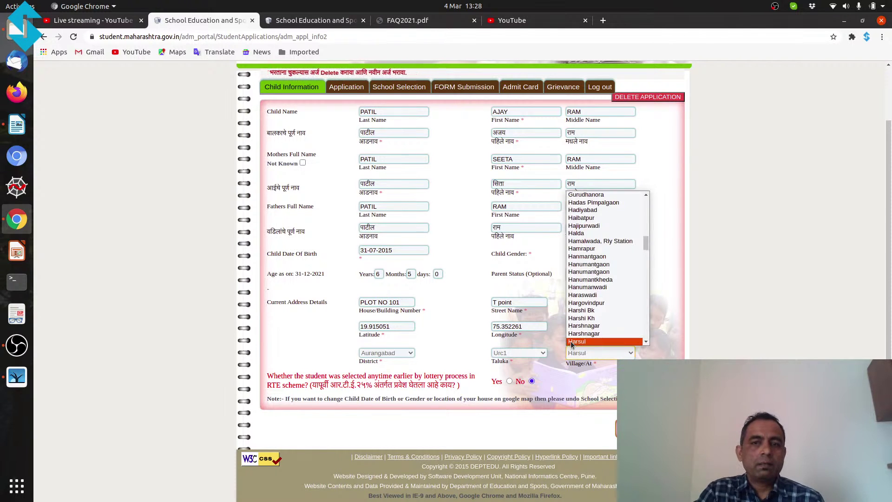
click(576, 341)
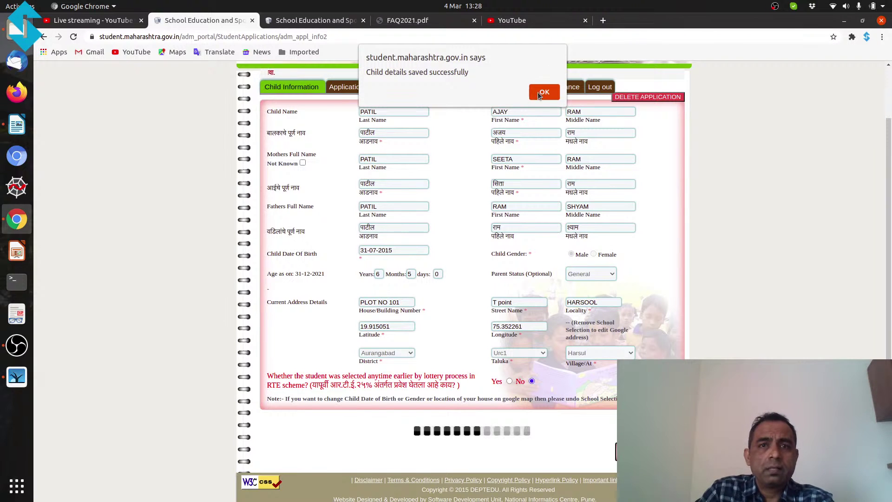
click(539, 92)
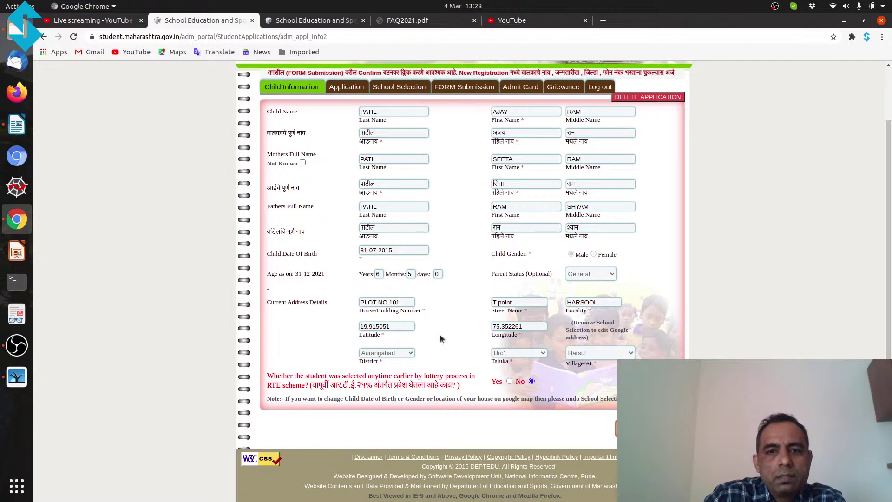
scroll(415, 337, up, 1)
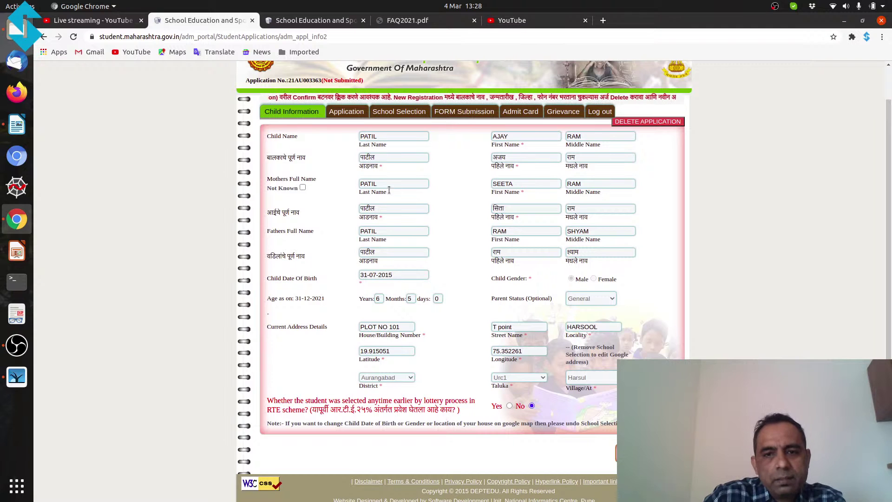
click(351, 116)
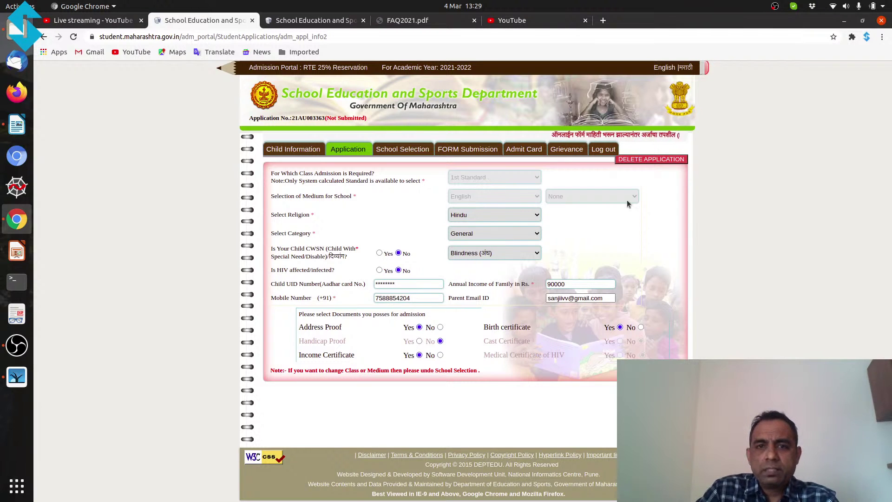
click(487, 238)
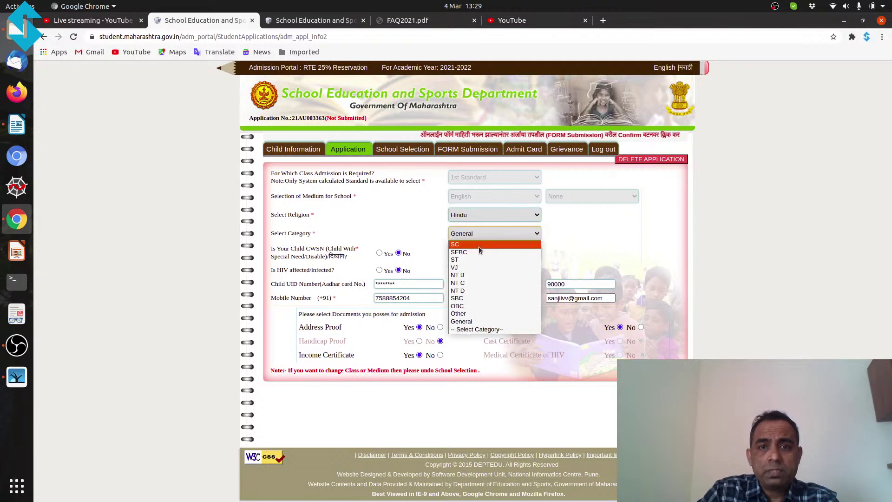
click(478, 246)
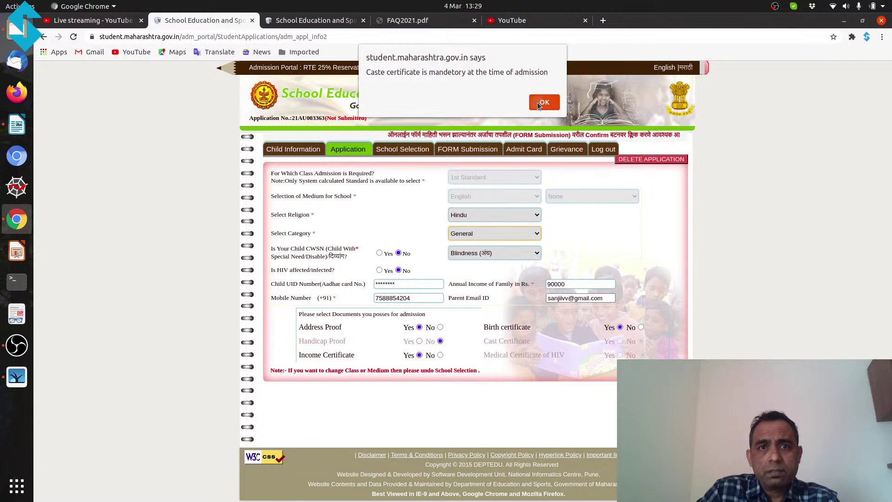
click(537, 102)
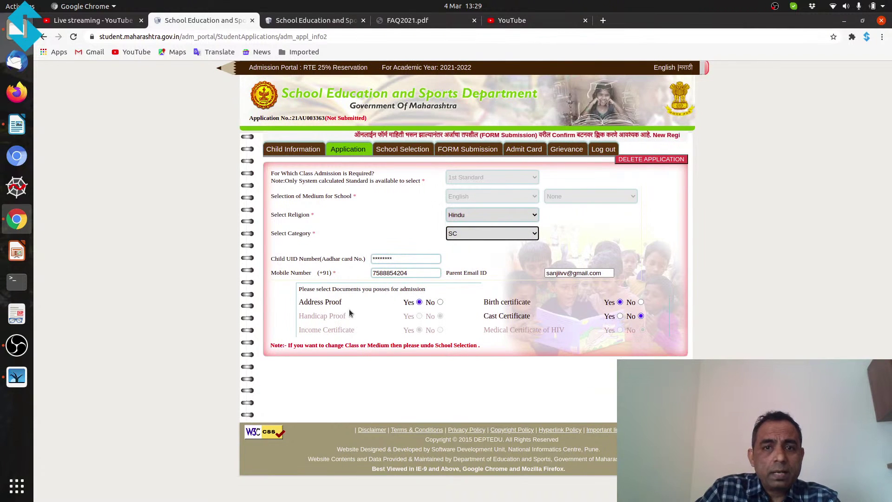
click(620, 317)
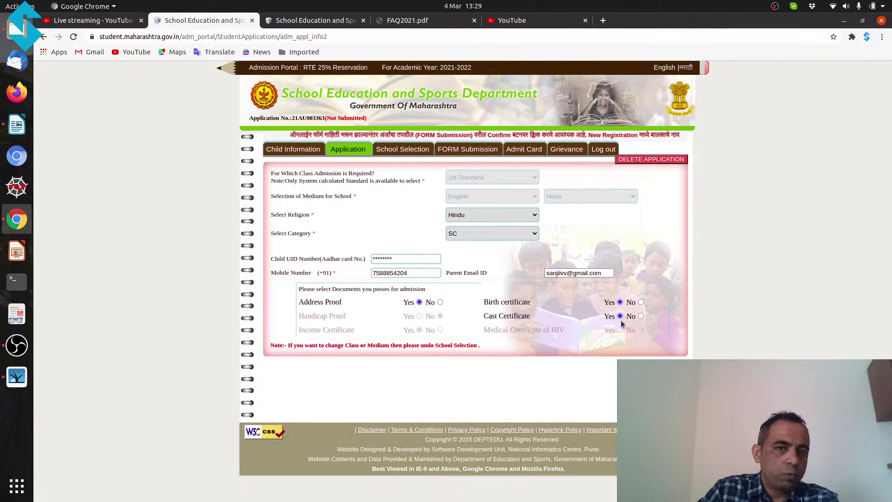
click(475, 217)
click(604, 223)
click(501, 237)
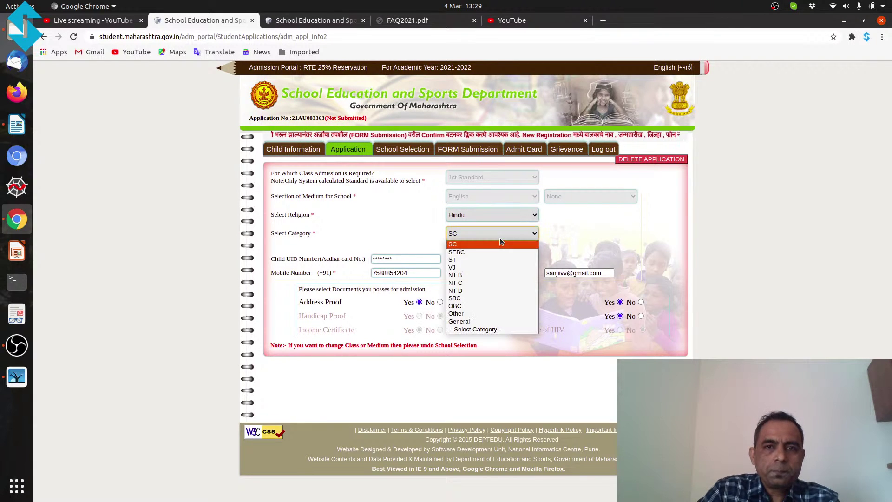
click(473, 322)
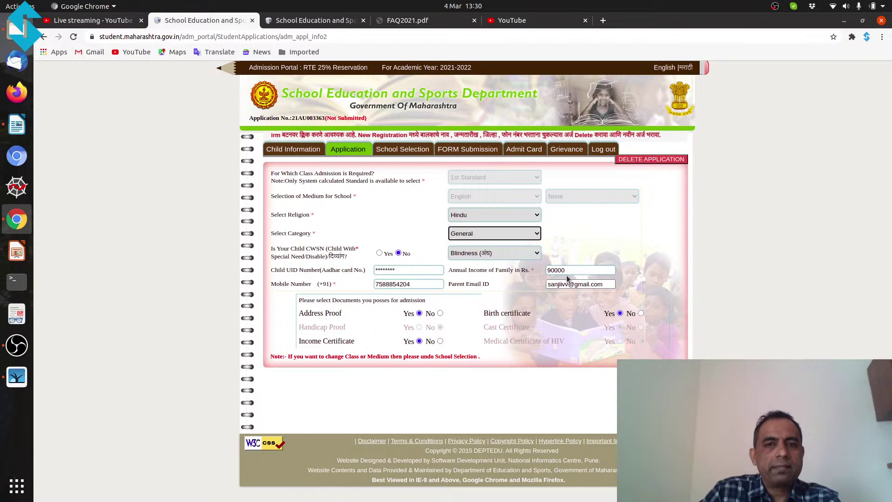
Step: Change the child's category to SEBC, leave annual income at 90000, and go to School Selection
click(511, 238)
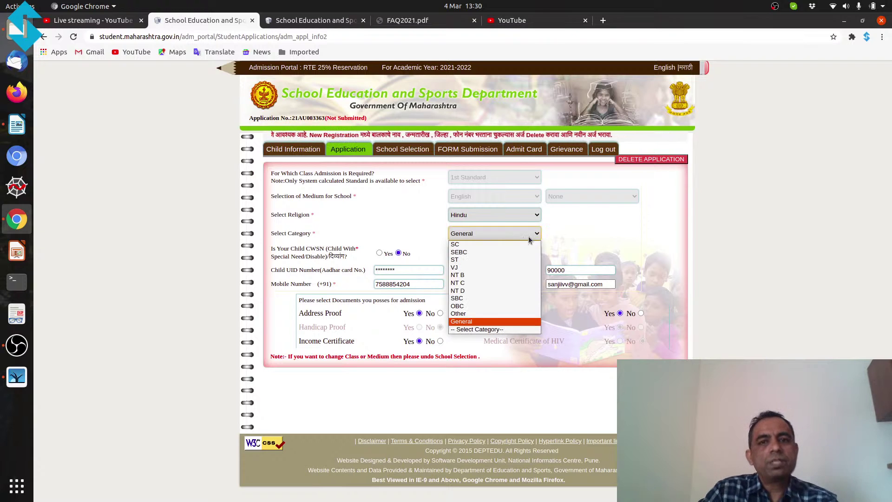
click(615, 230)
click(492, 235)
click(488, 252)
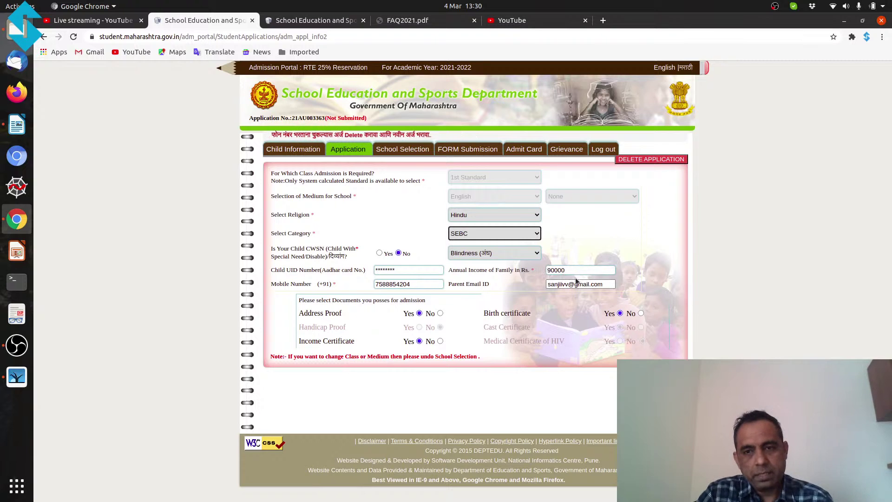
click(570, 259)
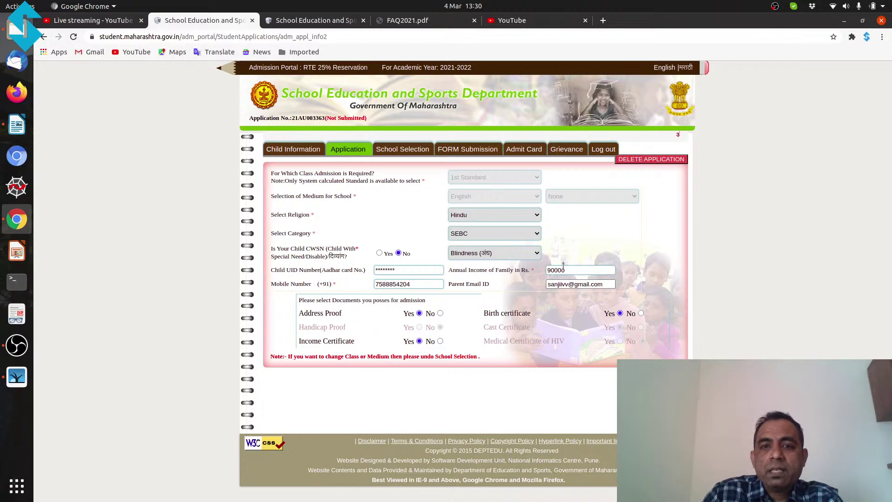
drag(571, 266, 545, 272)
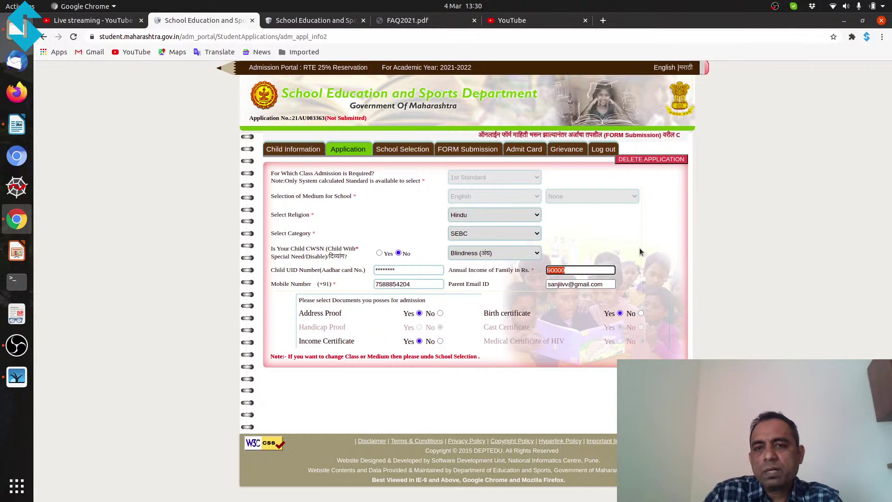
click(556, 271)
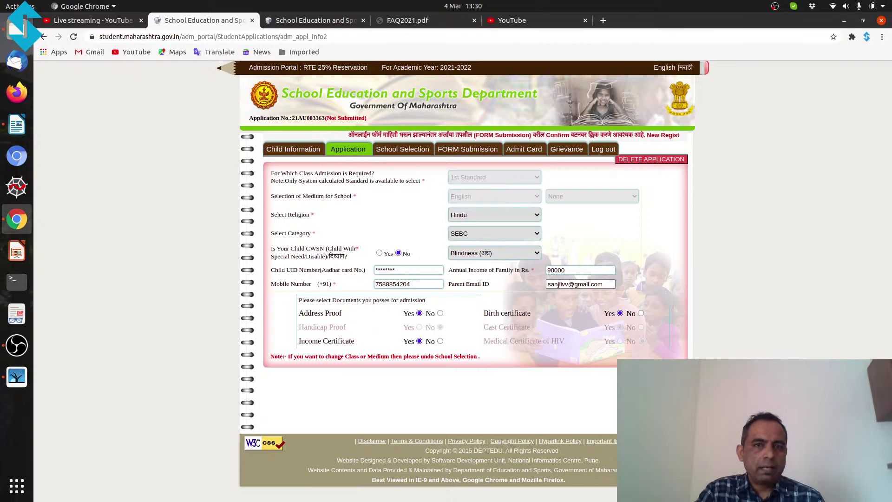
click(421, 153)
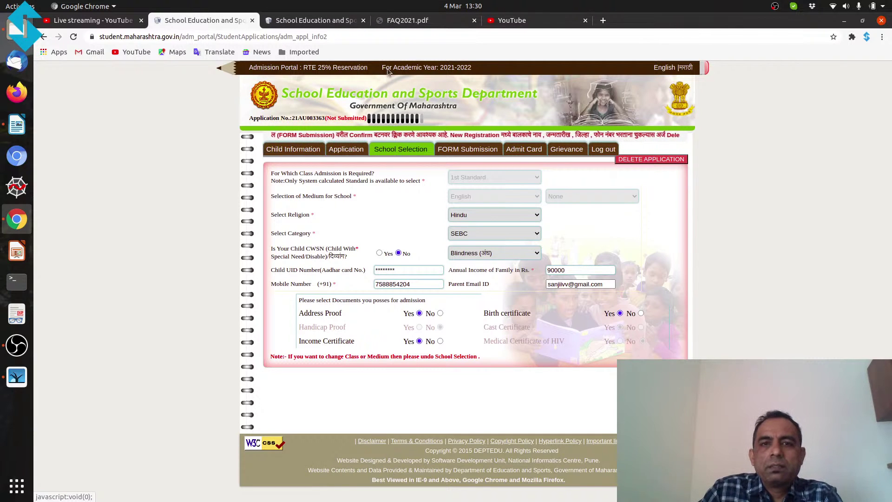
Step: Bring up the FAQ2021.pdf tab again after briefly revisiting the application form tab
click(394, 21)
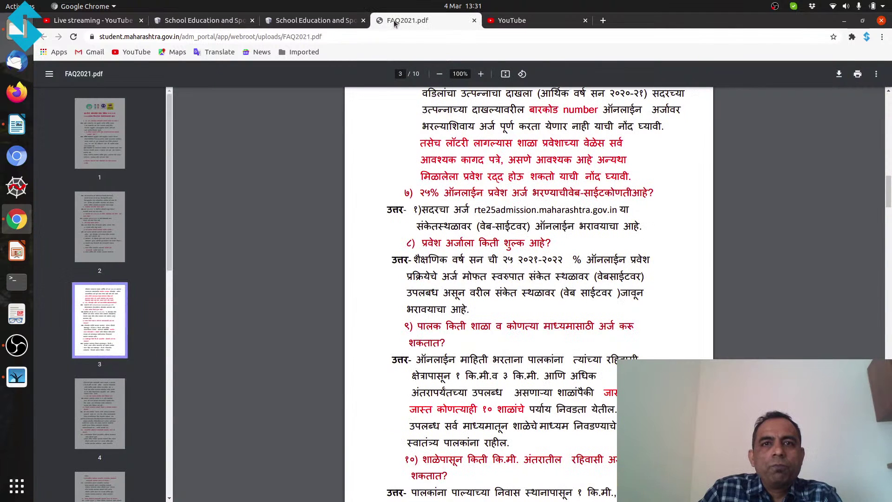
click(320, 21)
click(212, 21)
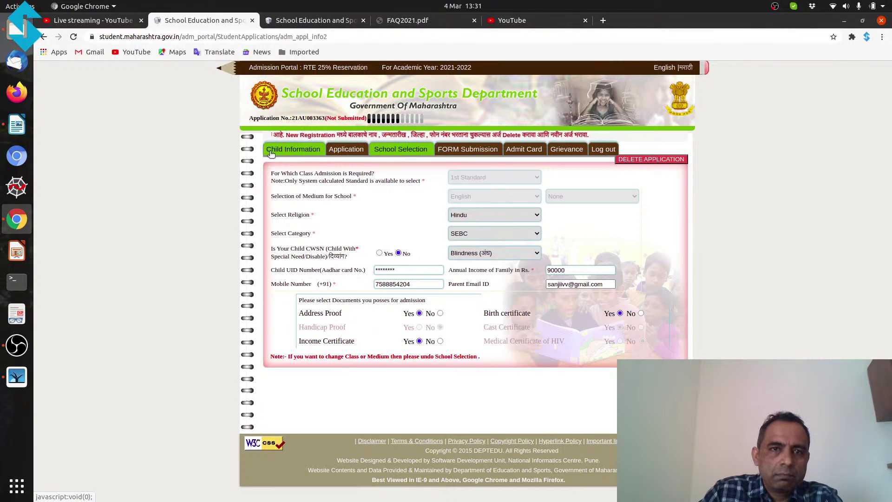
click(422, 24)
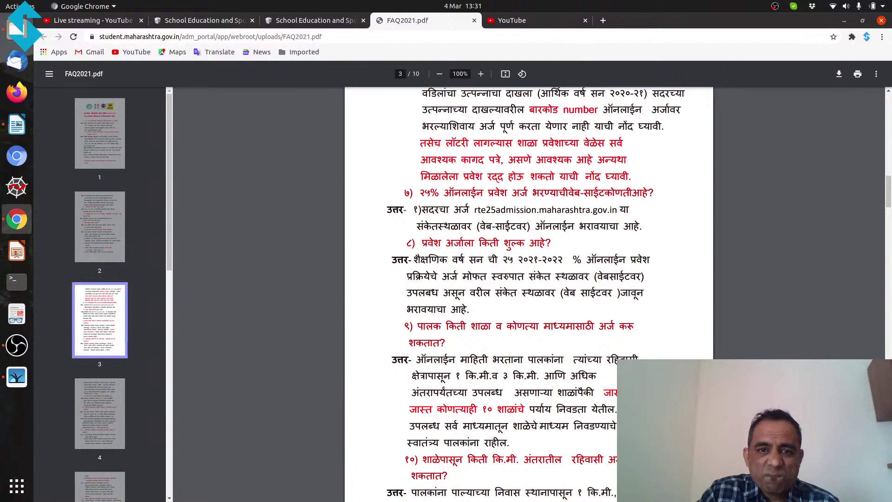
drag(889, 200, 889, 225)
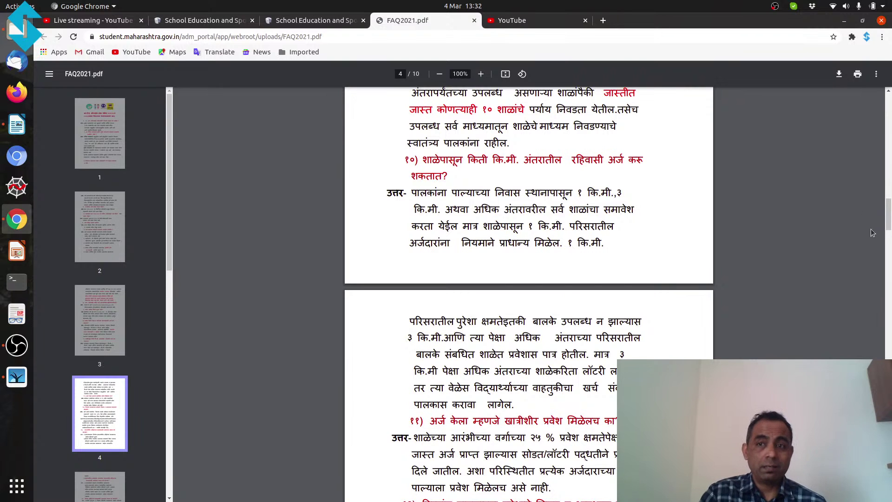
drag(887, 222, 889, 227)
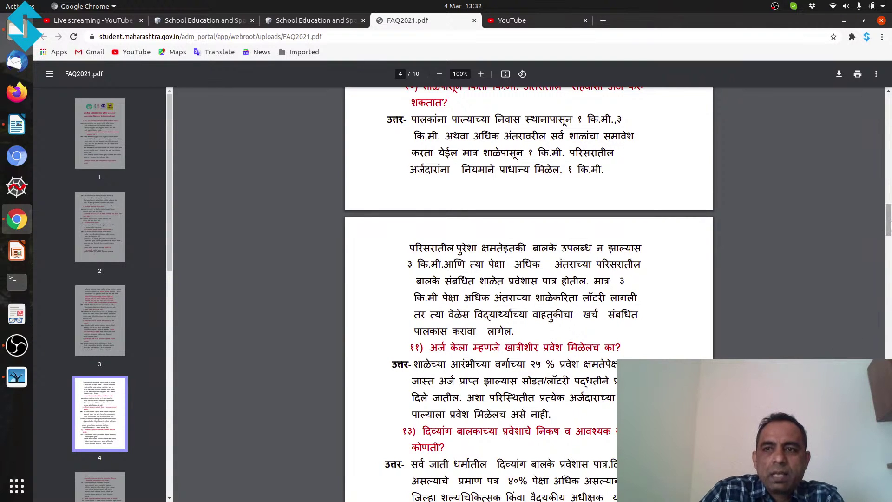
drag(888, 225, 889, 241)
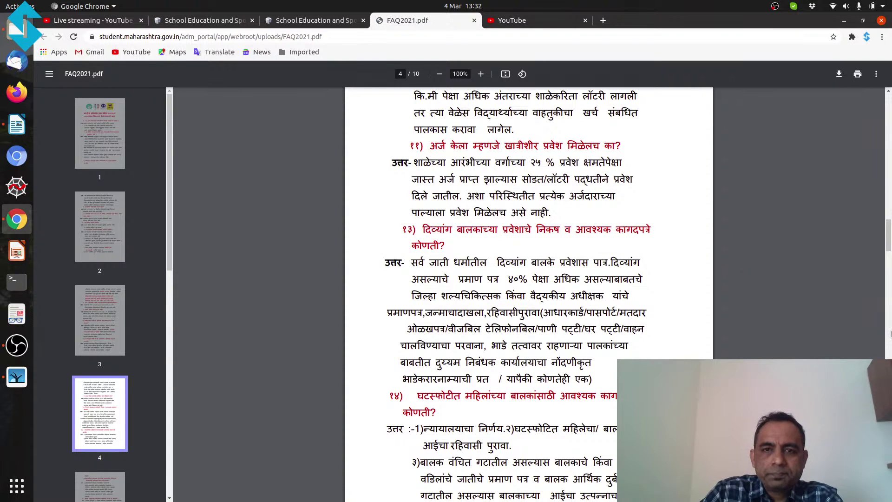
Step: Scroll FAQ2021.pdf from page 5 to page 8, highlighting the income certificate year २०२०-२०२१
click(889, 269)
drag(889, 270, 889, 310)
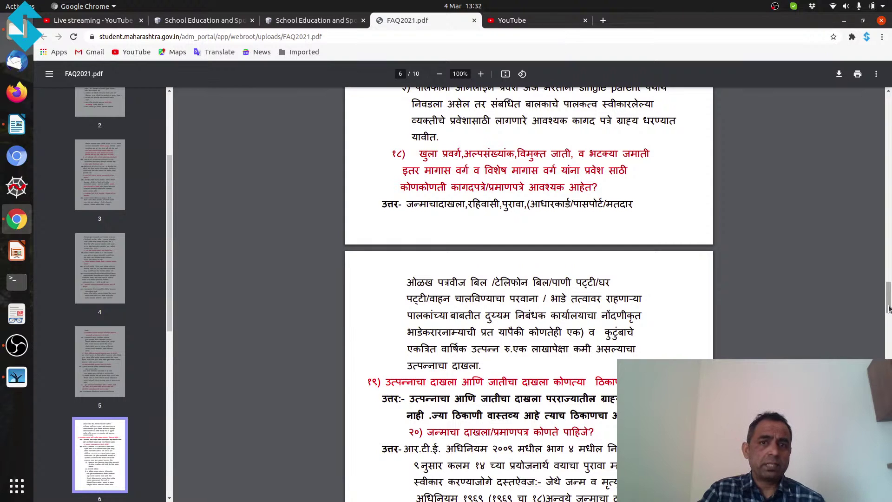
drag(889, 308, 889, 316)
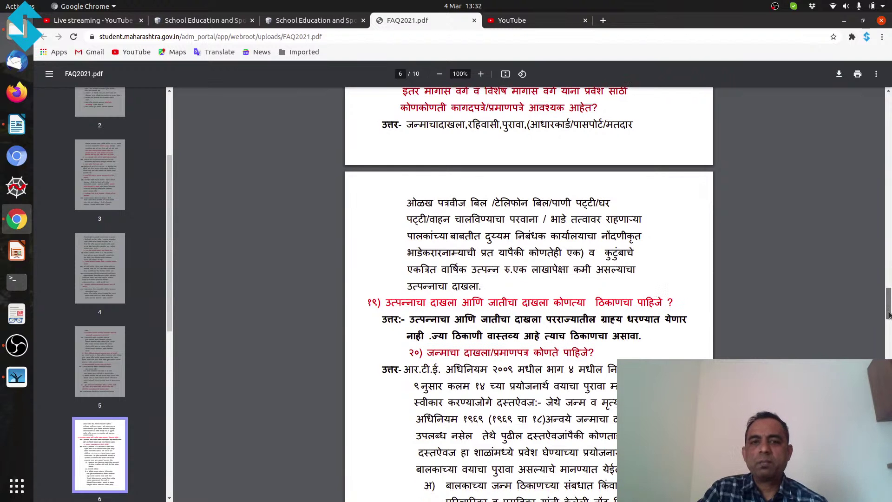
drag(889, 315, 889, 356)
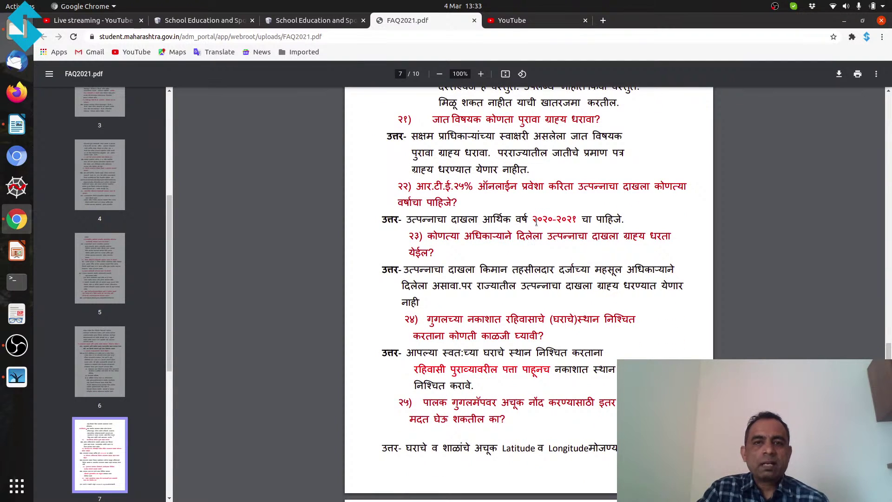
drag(535, 218, 577, 220)
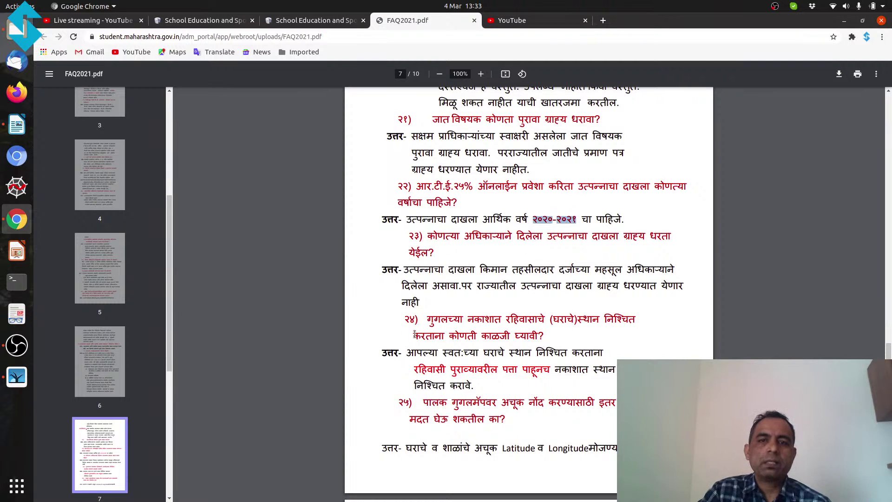
scroll(574, 357, down, 8)
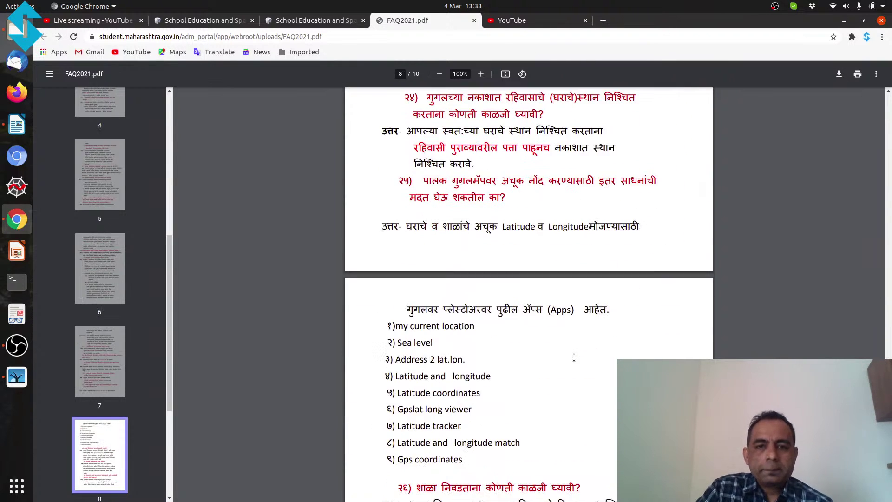
scroll(574, 357, down, 6)
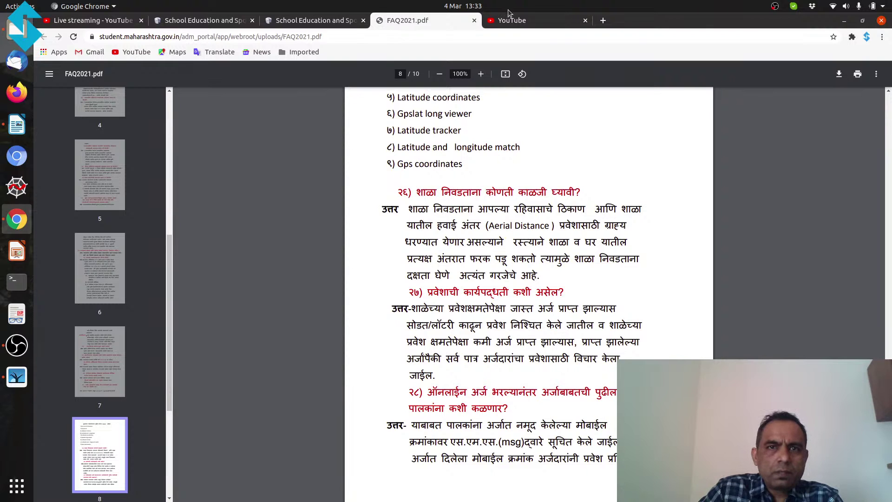
Step: Open the Online Application login, close the old application form tab, and dismiss the Important Notice
click(304, 21)
scroll(235, 297, up, 3)
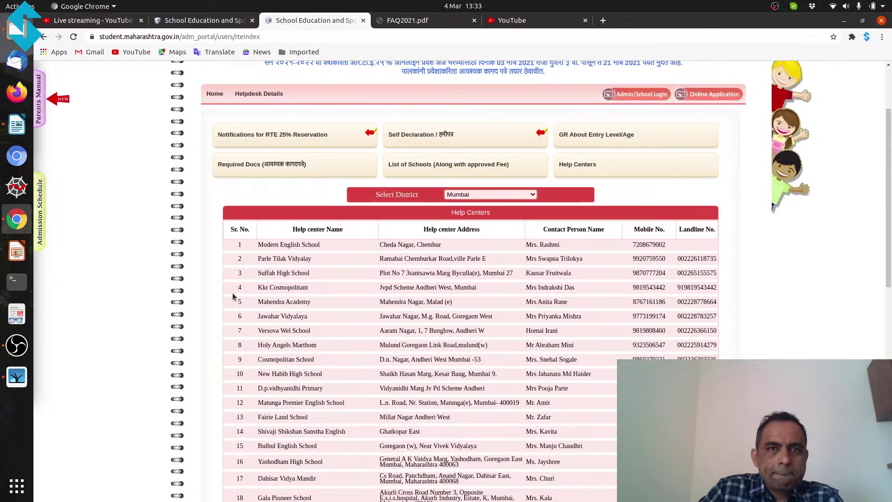
scroll(241, 301, up, 1)
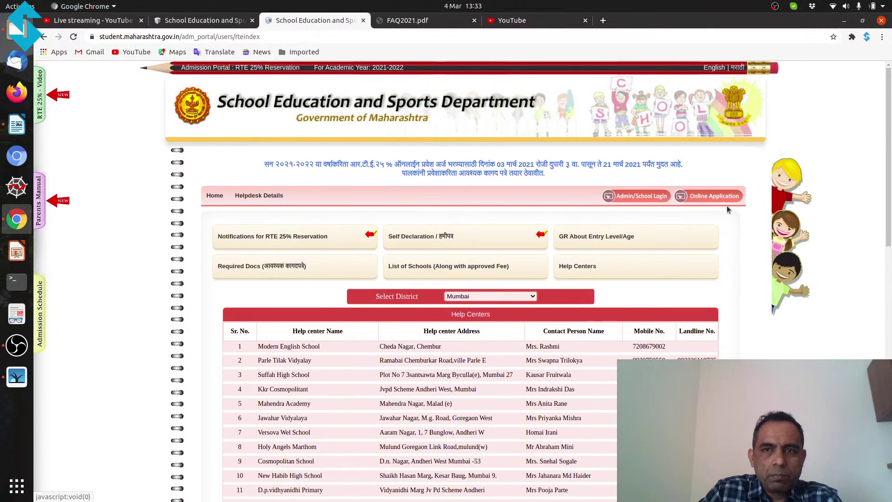
click(715, 196)
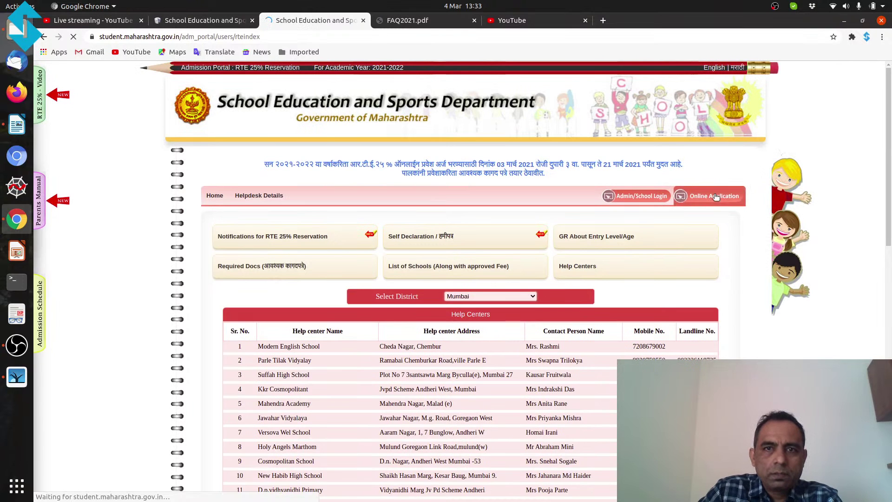
click(200, 22)
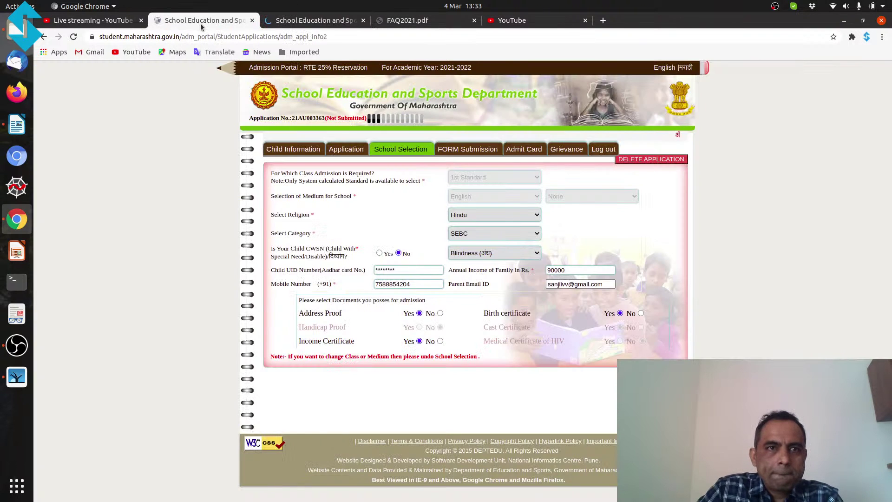
click(251, 20)
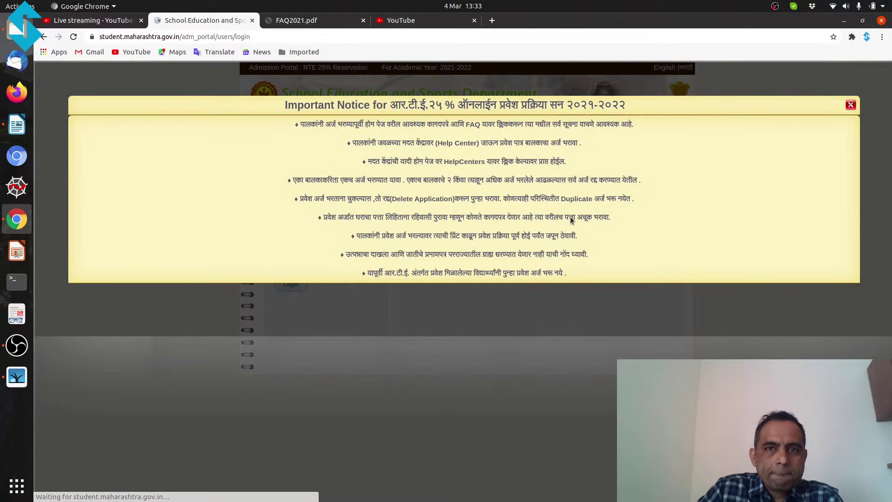
click(851, 106)
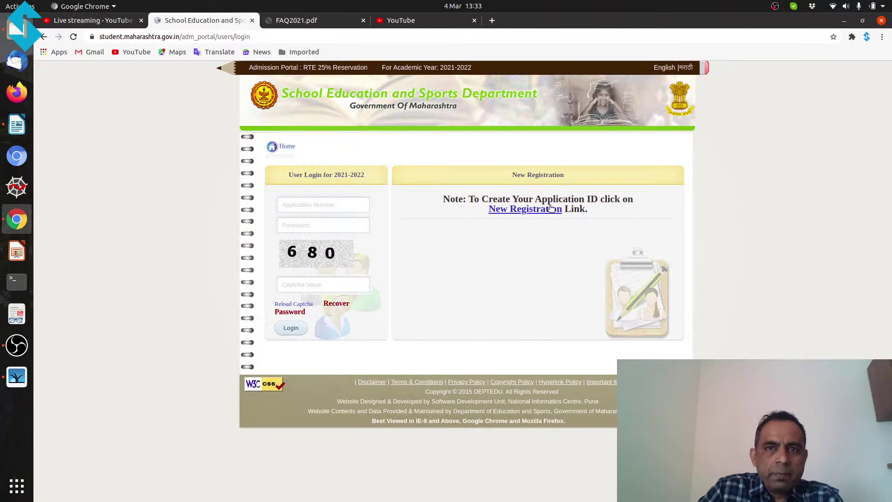
Step: Paste the saved application number from id.odt into the login form and enter the password
mouse_move(4, 7)
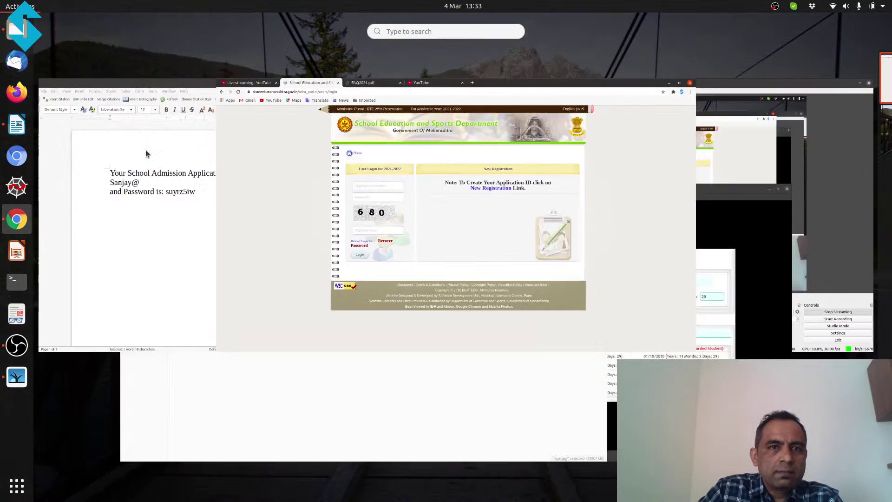
click(205, 201)
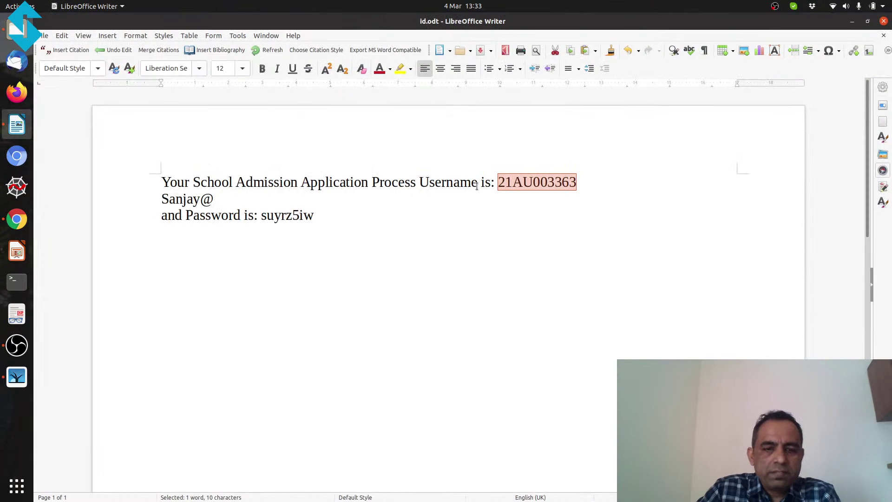
click(16, 219)
key(ctrl+v)
click(325, 226)
text(••)
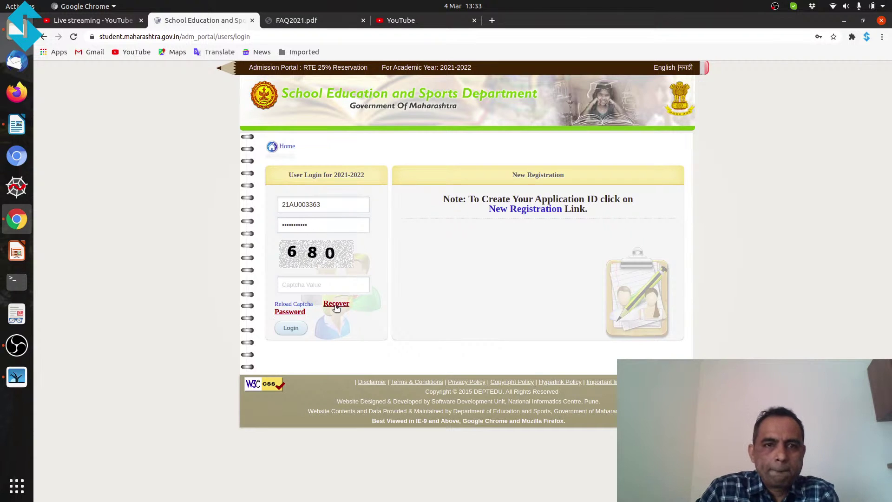
Step: Enter the captcha, log in, and open School Selection listing the four saved schools
text(680)
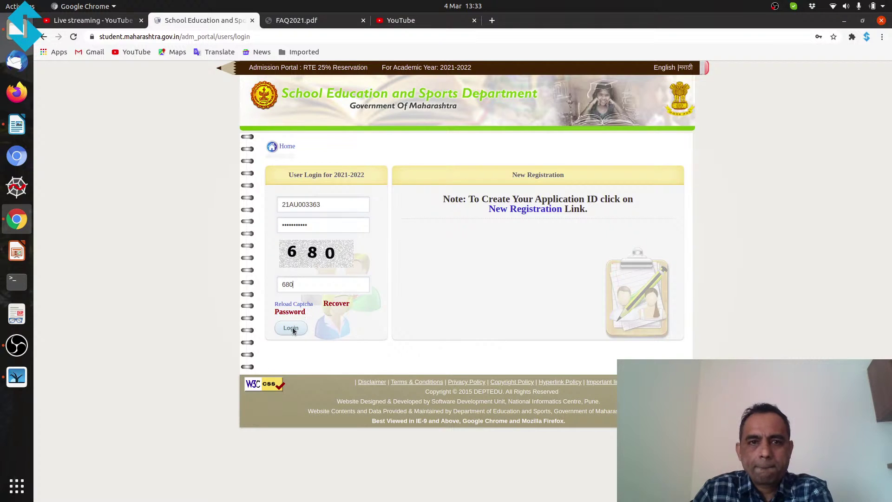
click(292, 328)
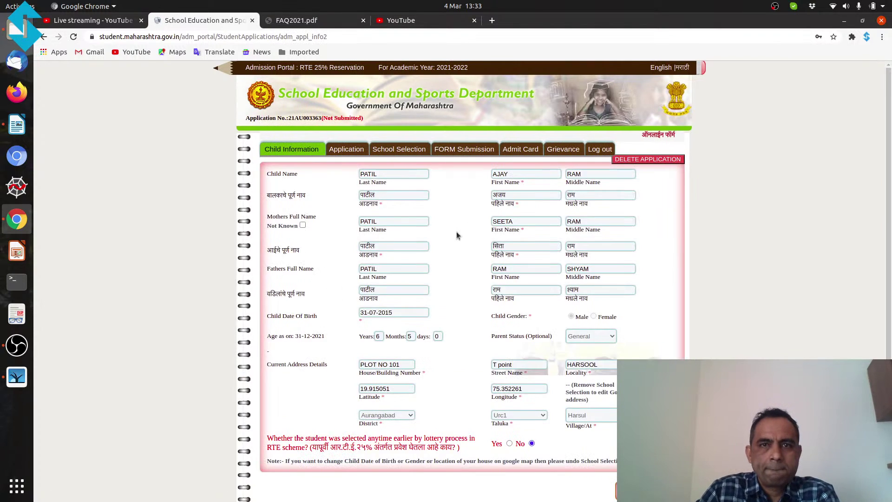
click(414, 154)
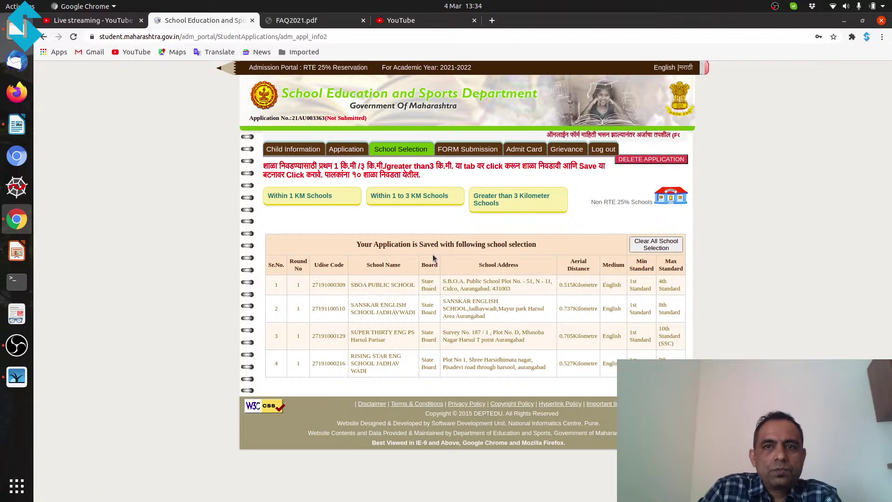
Step: Clear every saved school selection and acknowledge the 'cleared successfully' message
click(652, 249)
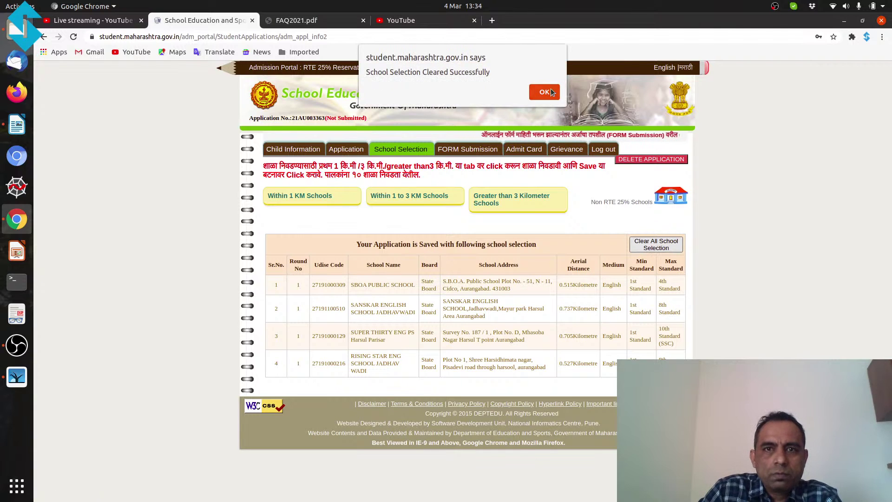
click(546, 90)
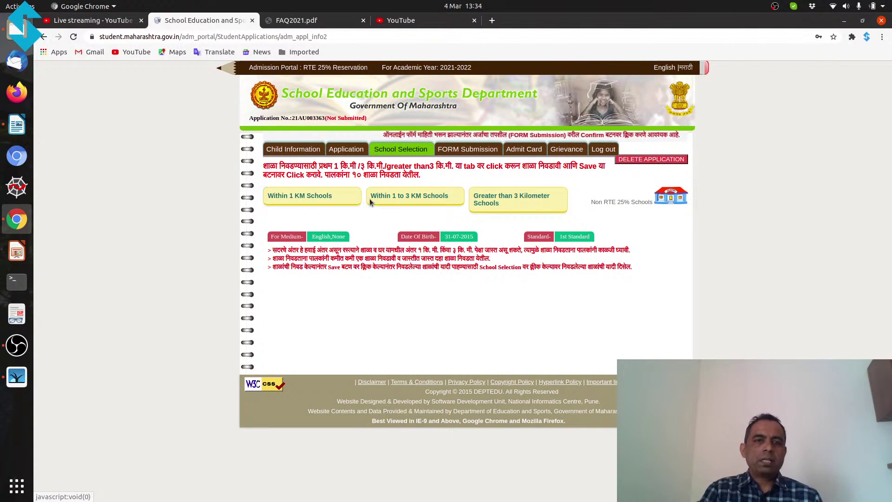
Step: Review the ten schools within 1 km, noting SBOA Public School's total intake of 69
click(300, 198)
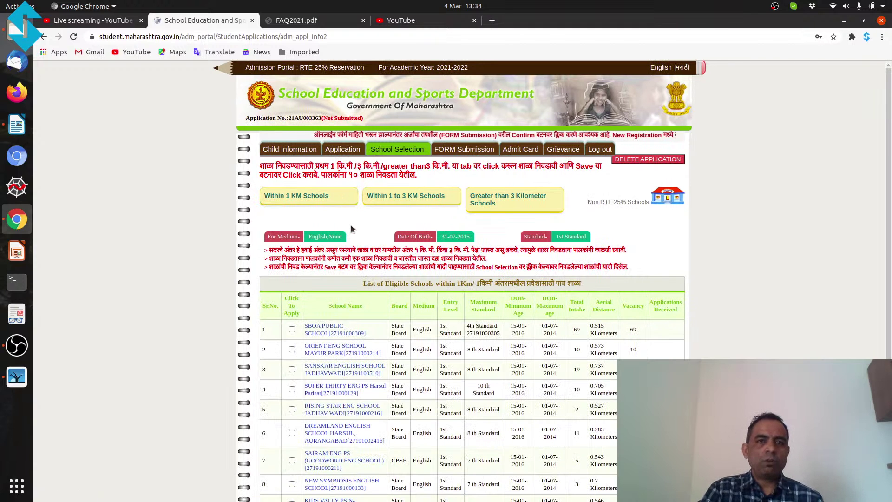
drag(888, 145, 878, 166)
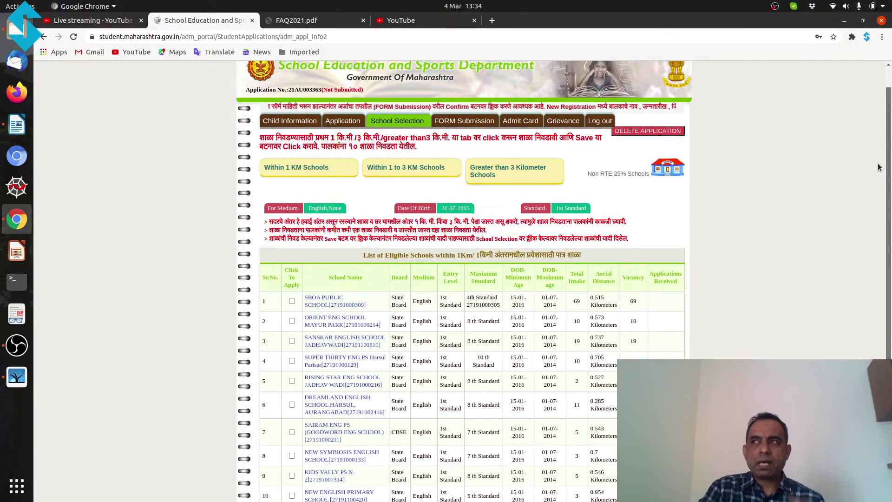
scroll(402, 275, down, 1)
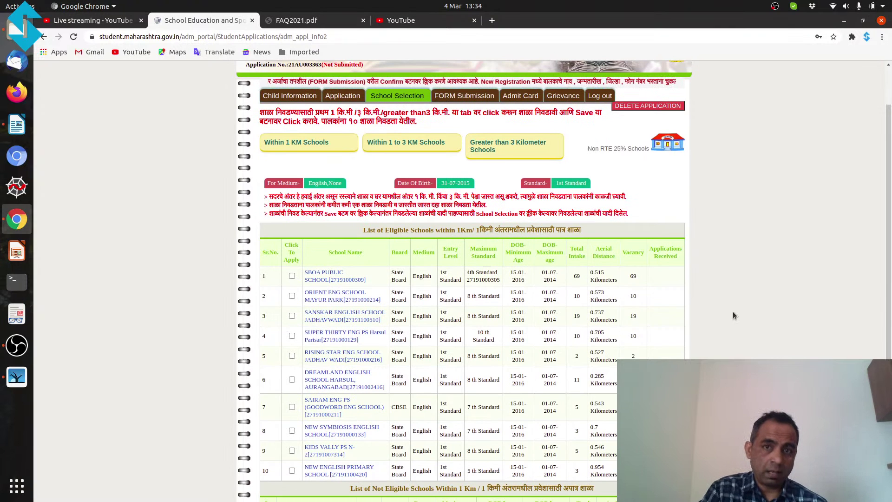
mouse_move(889, 254)
mouse_down()
mouse_move(889, 263)
mouse_move(889, 237)
mouse_up()
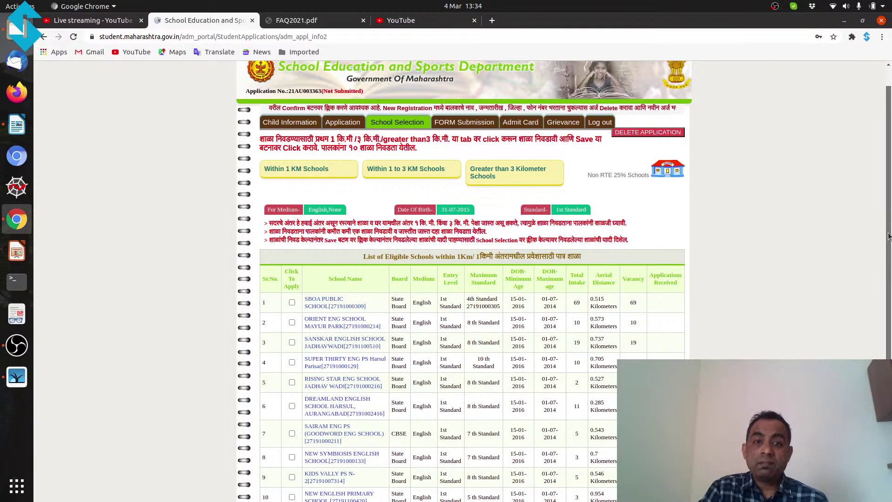
drag(889, 237, 888, 239)
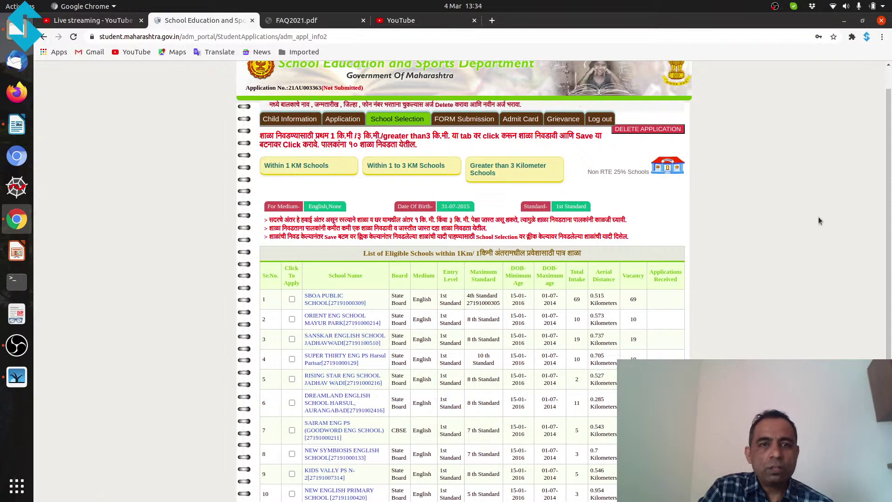
scroll(889, 207, down, 2)
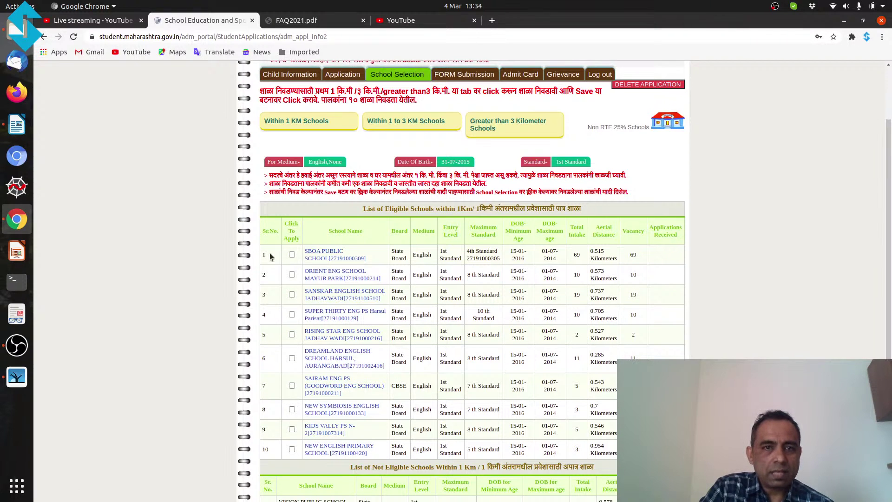
scroll(885, 229, down, 2)
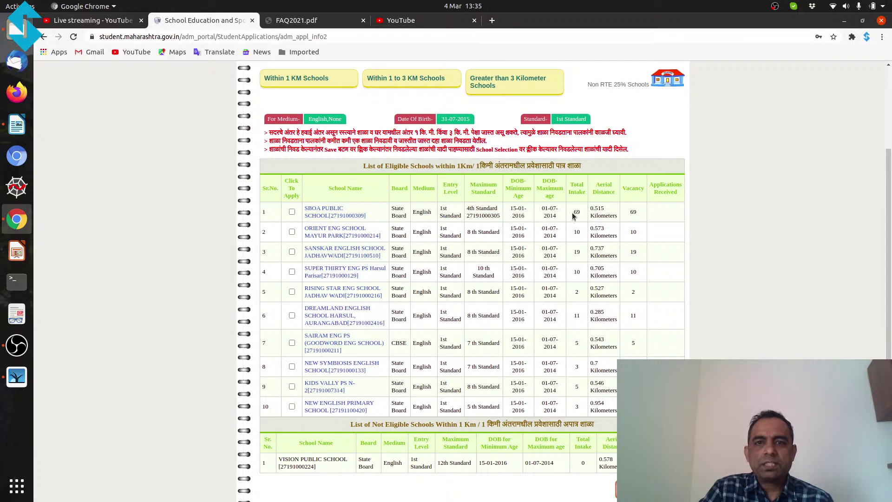
drag(573, 215, 581, 216)
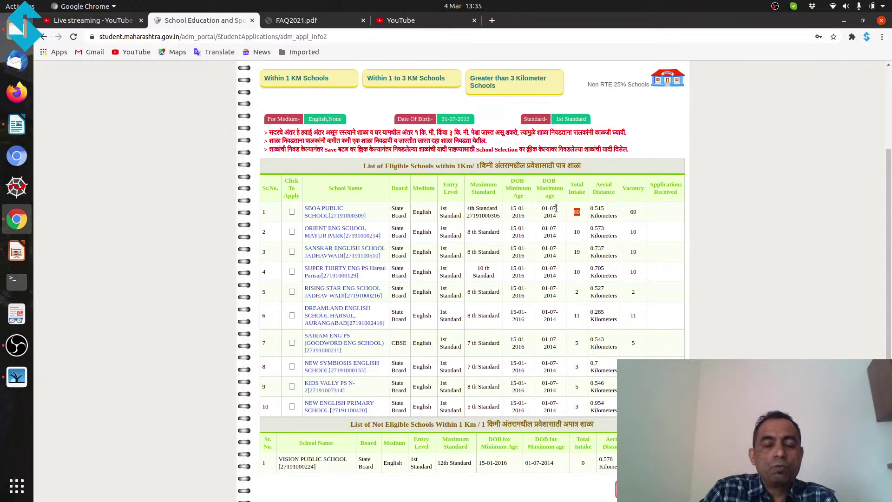
click(645, 216)
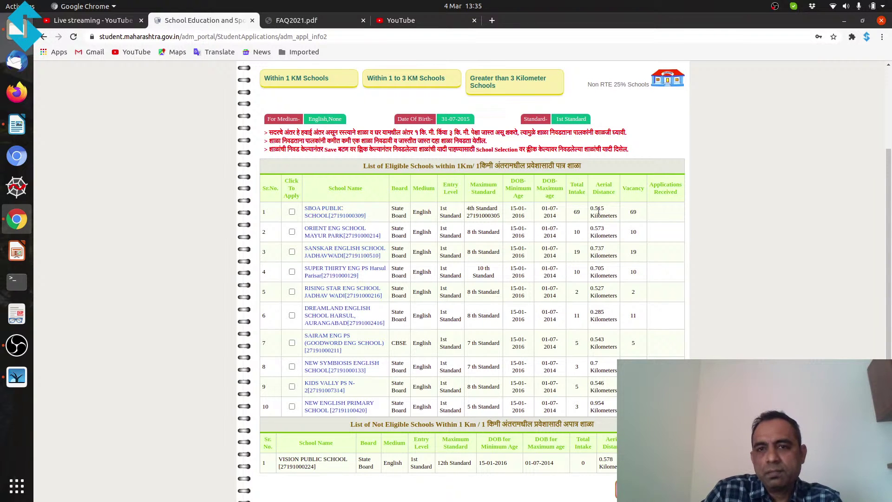
Step: Apply to SBOA Public School and Orient Eng School Mayur Park and save the selection
click(292, 212)
click(292, 232)
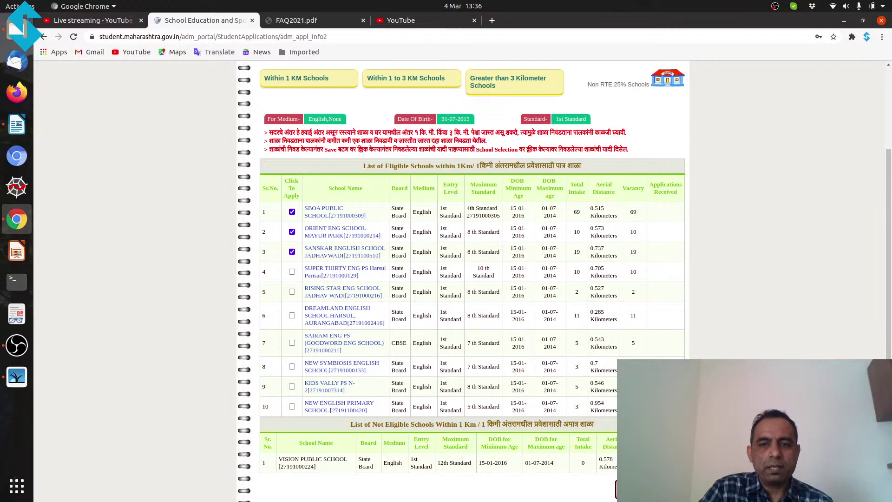
click(638, 489)
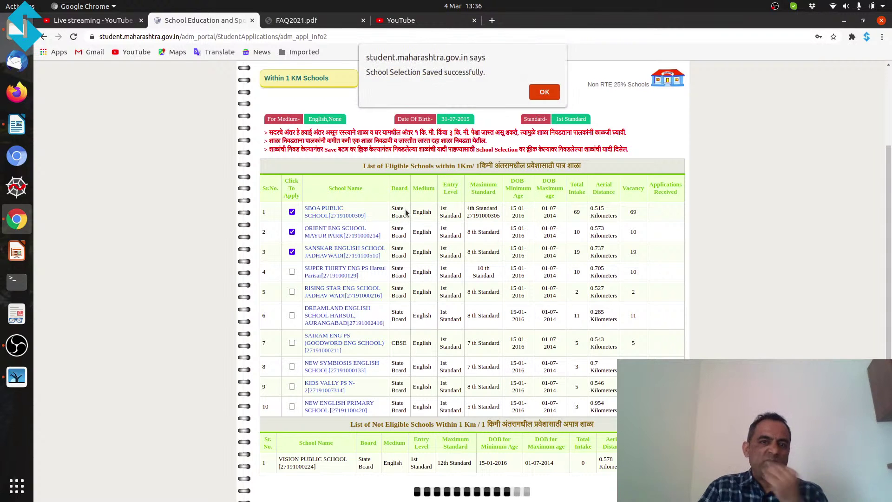
key(Return)
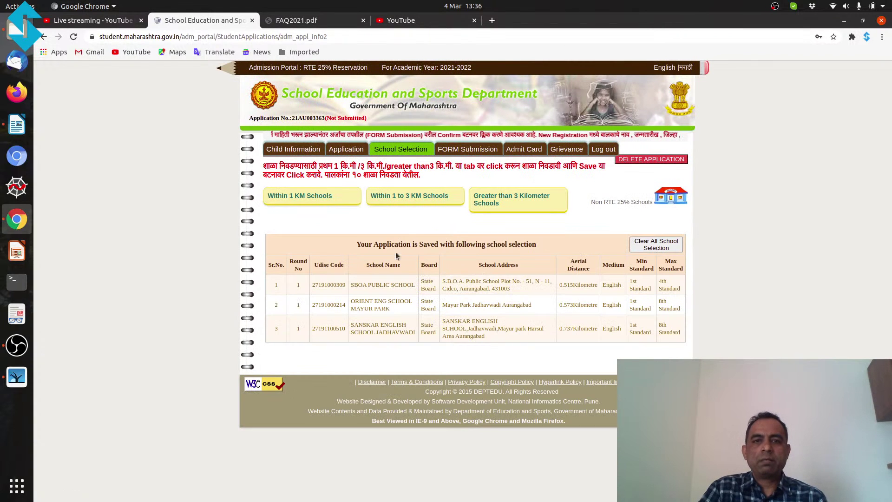
Step: Show the eligible schools within 1 to 3 km
click(414, 204)
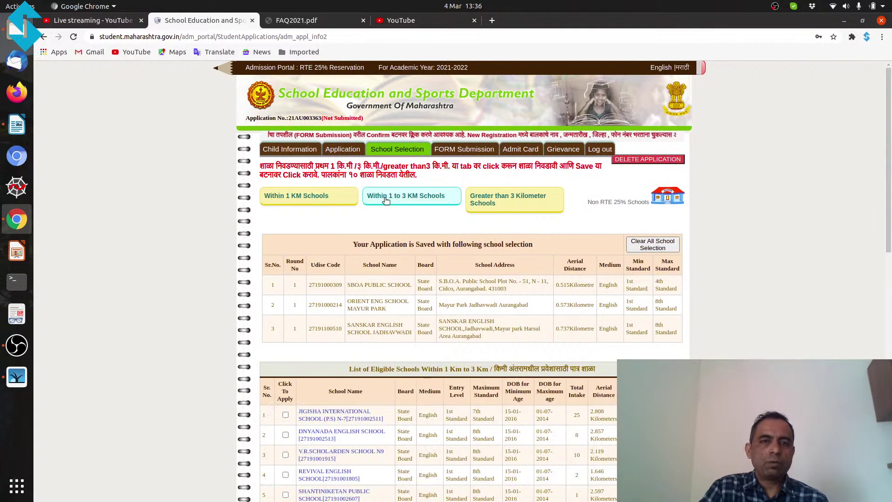
scroll(413, 277, down, 2)
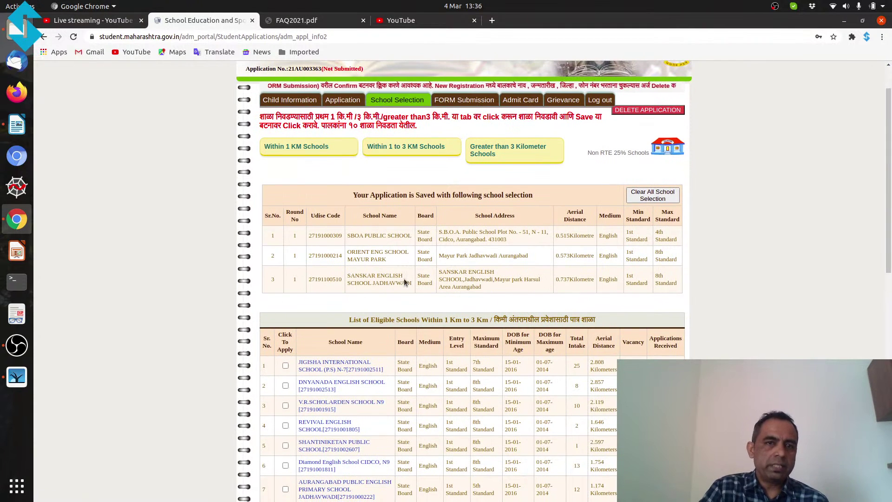
scroll(402, 280, down, 2)
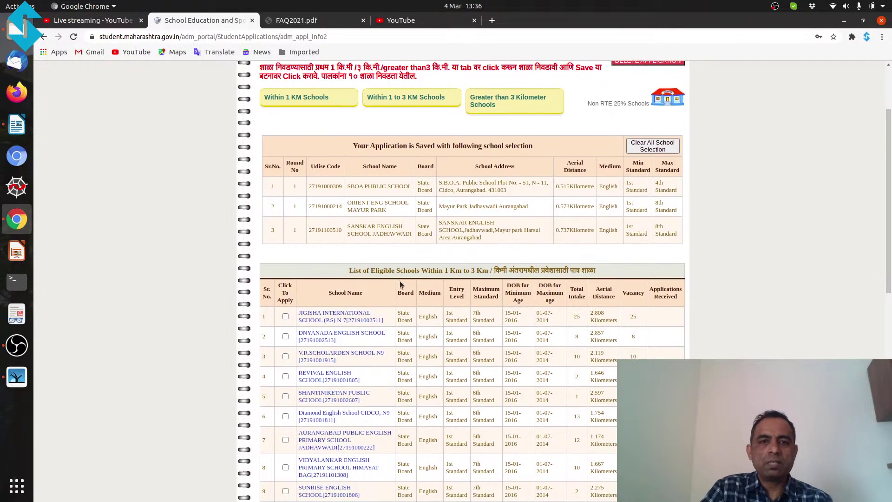
scroll(389, 323, down, 1)
scroll(323, 270, down, 2)
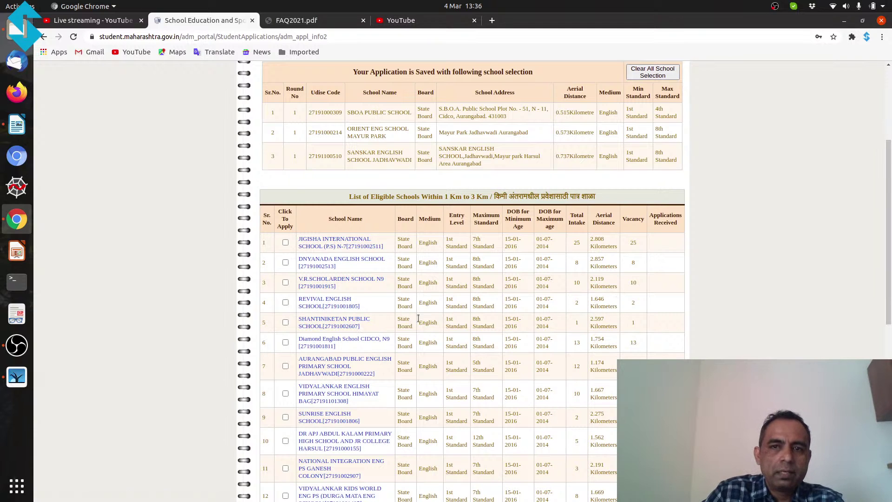
Step: Apply to Revival English School and Dnyanada English School and save them
click(285, 302)
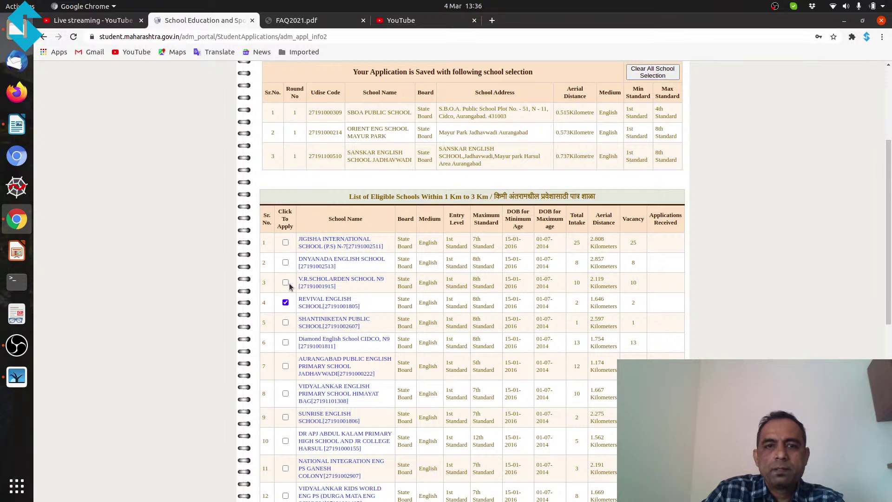
click(285, 262)
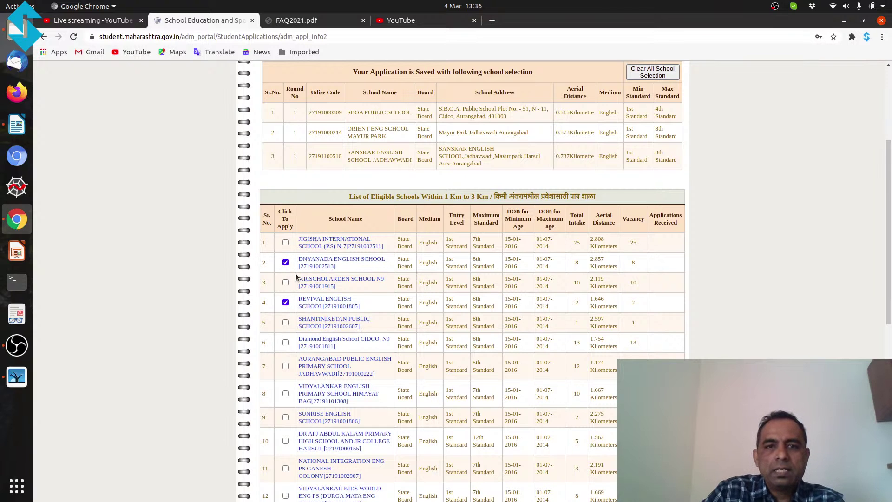
scroll(307, 333, up, 2)
scroll(649, 344, down, 5)
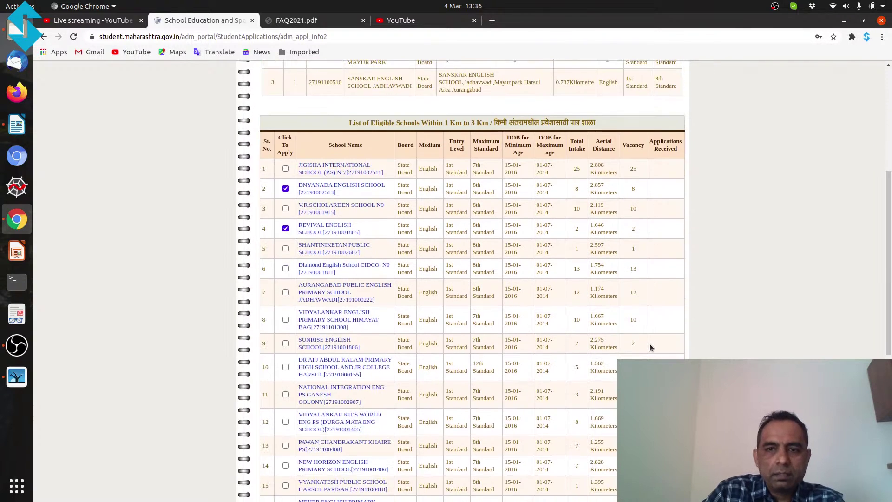
scroll(652, 353, down, 3)
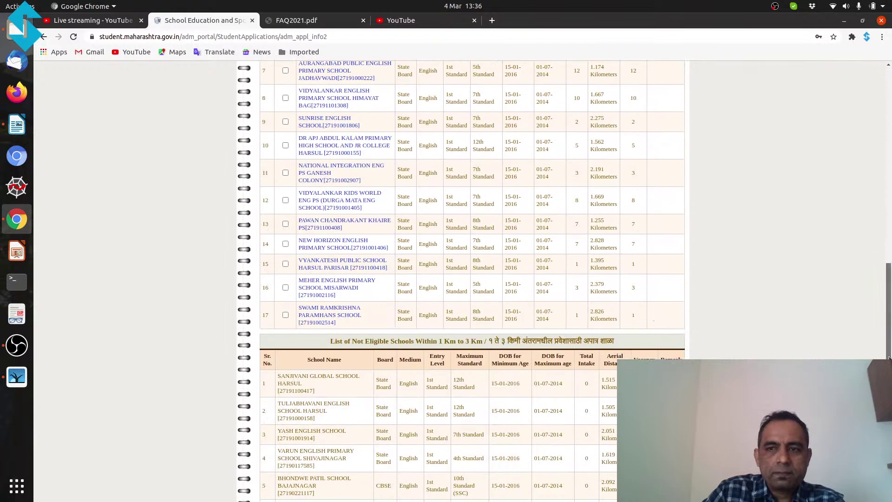
drag(889, 358, 889, 405)
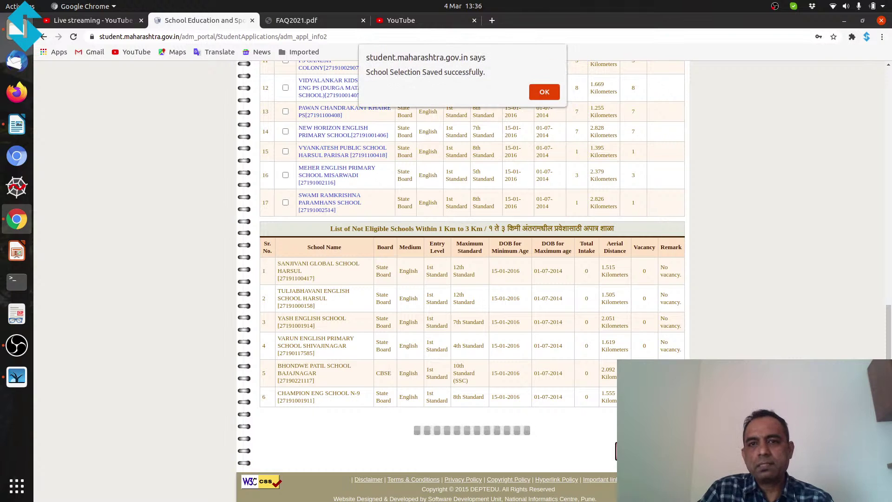
click(546, 92)
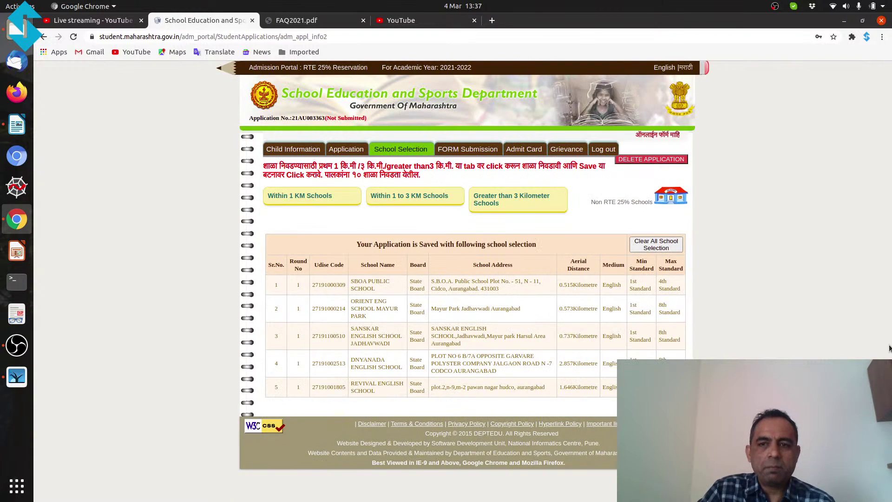
Step: Reveal the beyond-3 km school section with District preset to Aurangabad
click(528, 209)
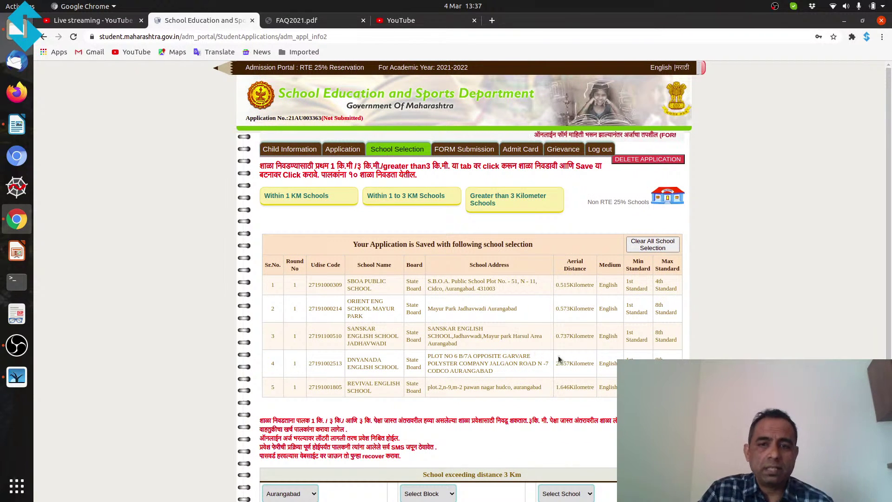
drag(889, 333, 888, 415)
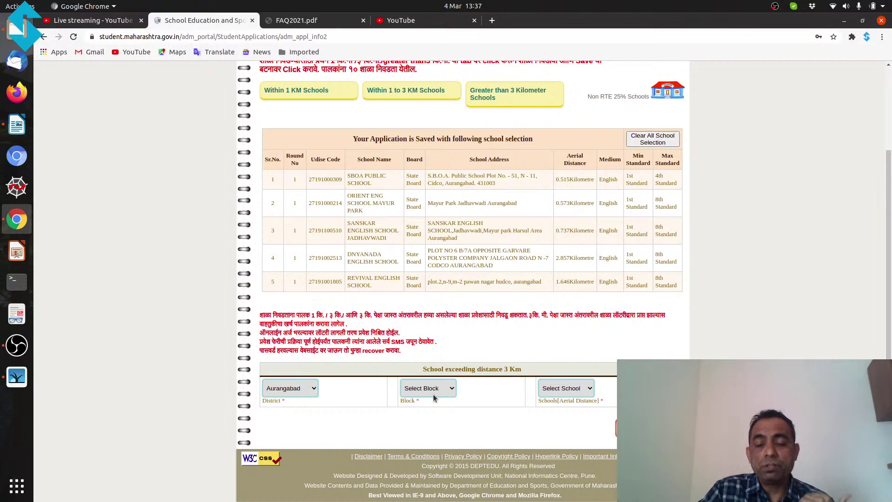
Step: Keep Aurangabad as the district and choose the Aurangabad block
click(310, 392)
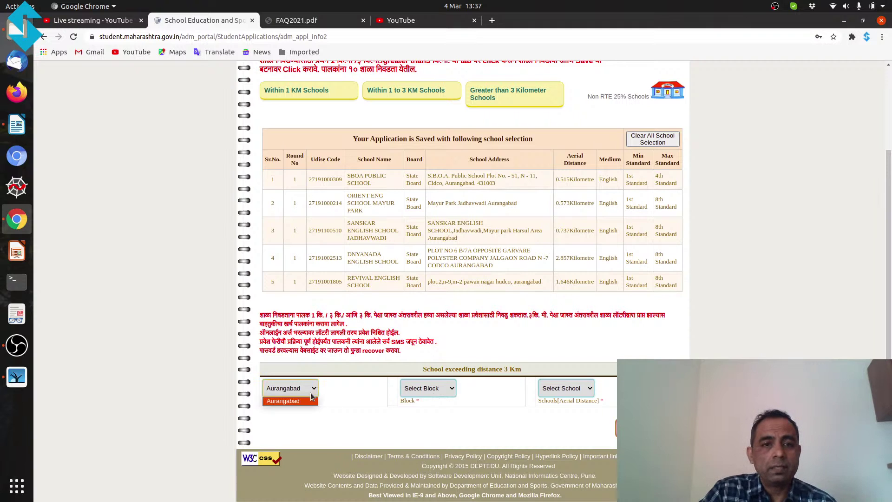
click(311, 393)
click(431, 392)
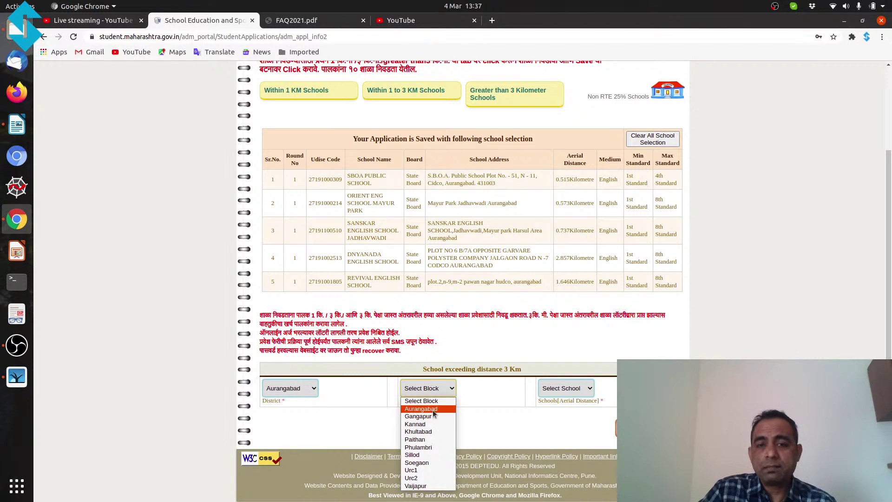
click(433, 410)
Step: Pick Chate School Satara Parisar Satara from the beyond-3 km schools and apply to it
click(590, 393)
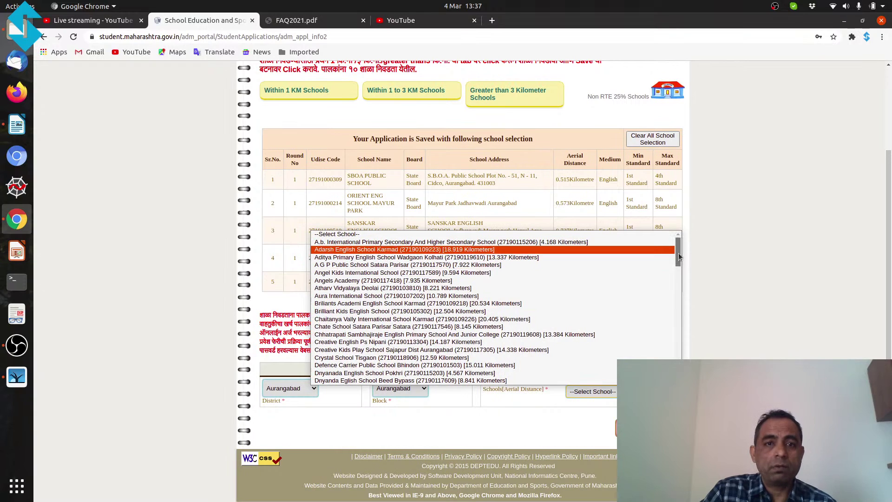
mouse_move(678, 252)
mouse_down()
mouse_move(687, 308)
mouse_move(670, 247)
mouse_up()
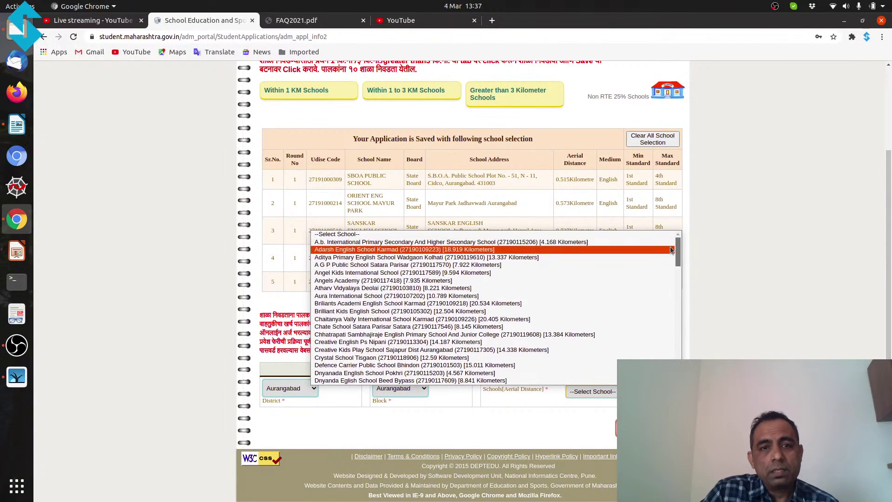
click(368, 242)
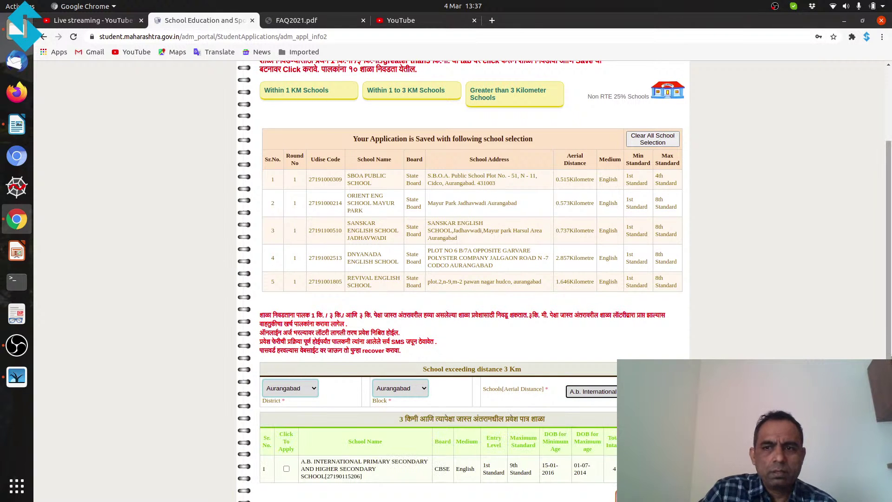
scroll(889, 342, down, 3)
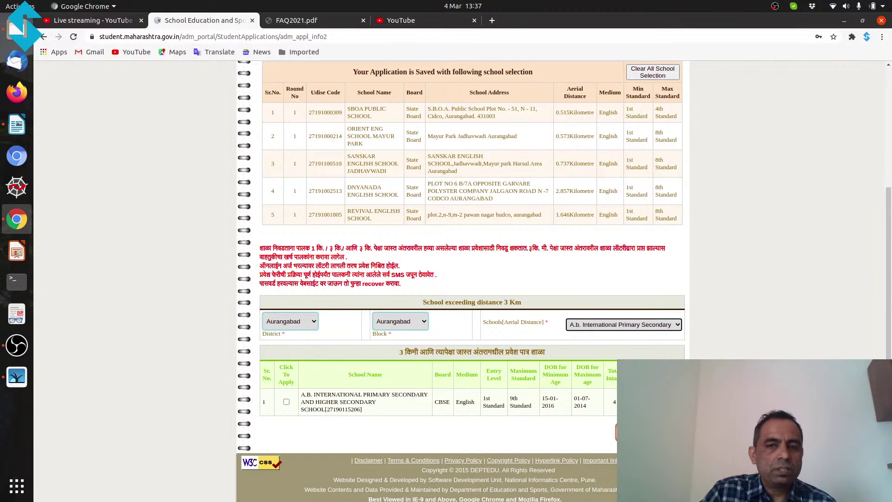
click(661, 327)
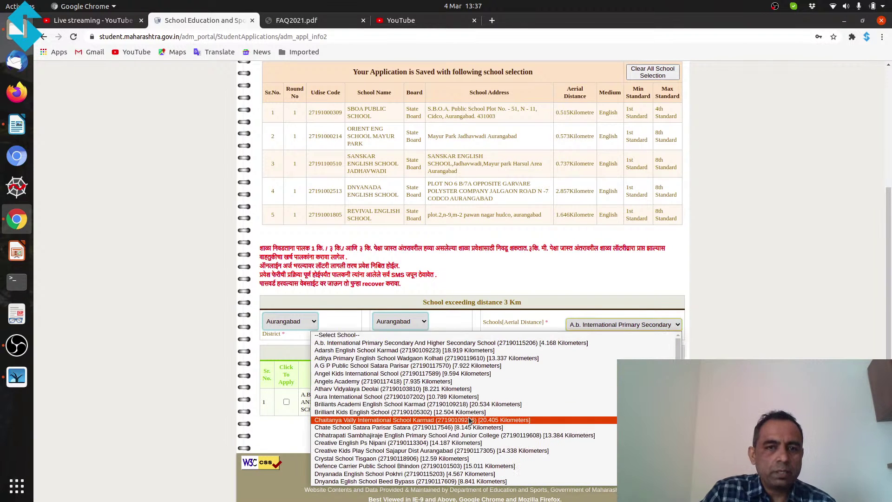
scroll(444, 409, down, 1)
click(442, 403)
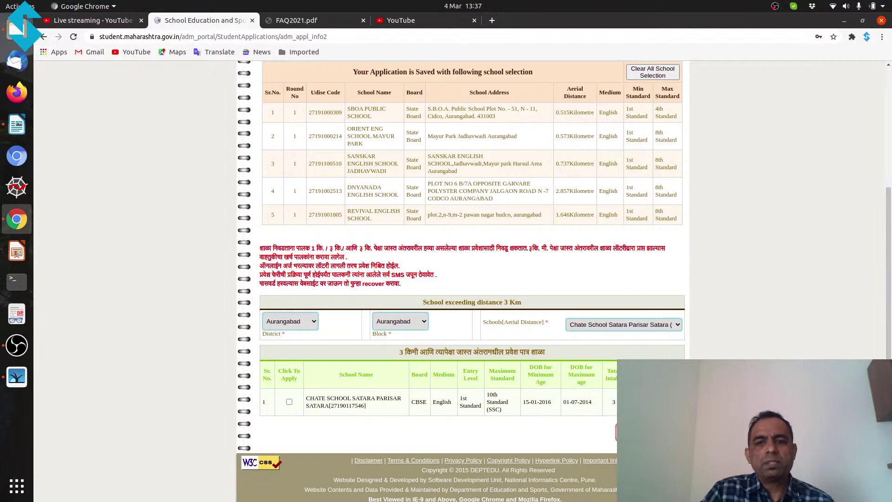
click(289, 401)
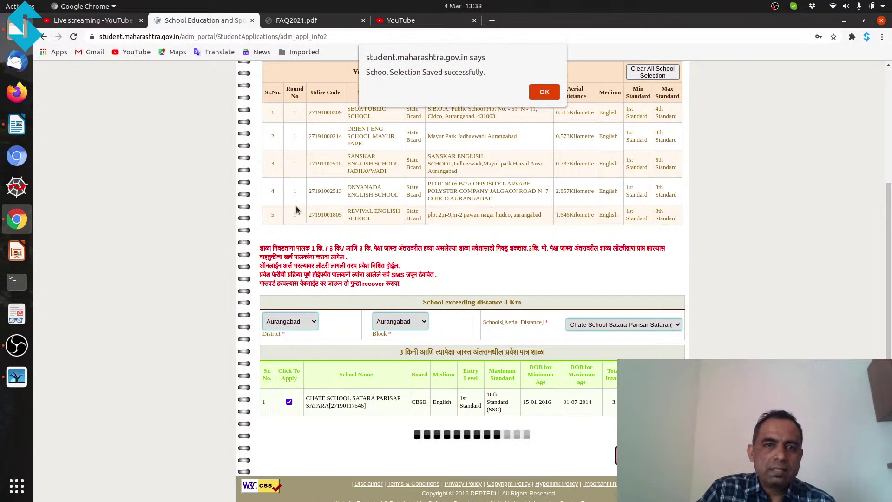
Step: Dismiss the saved-successfully alert and go to the FORM Submission page
key(Return)
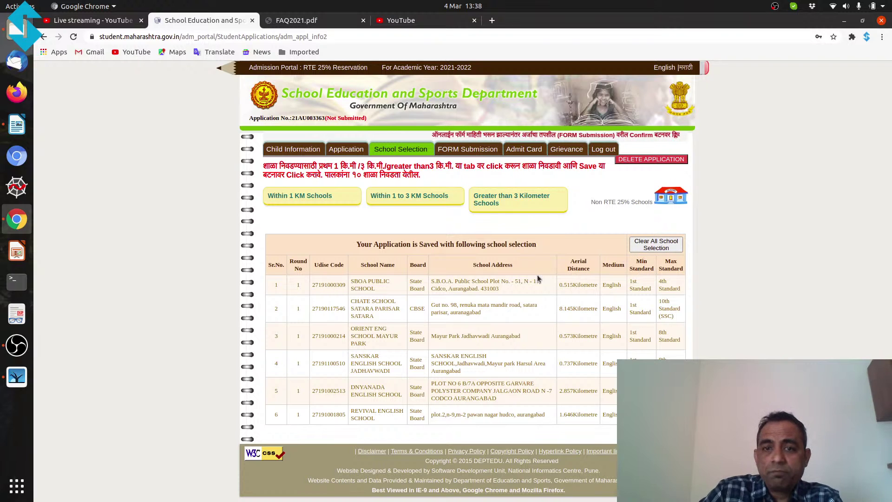
click(472, 151)
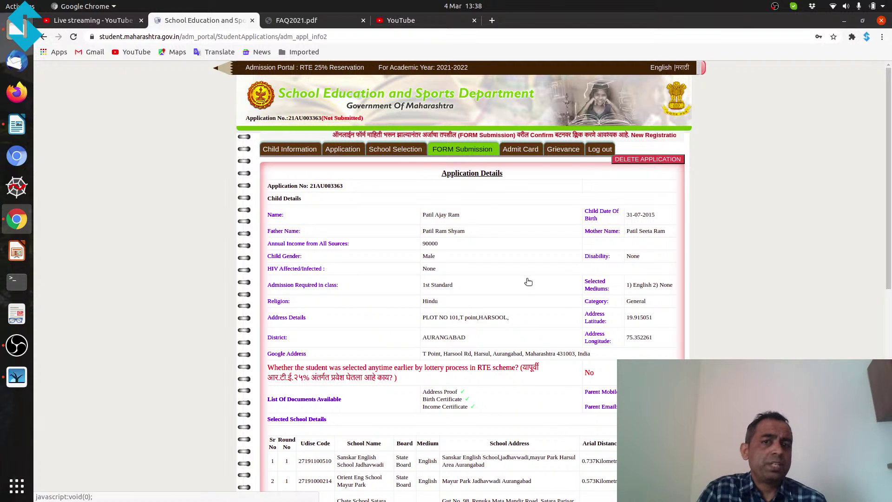
Step: Below the six selected schools, tick the declaration that the details are true
drag(890, 217, 888, 219)
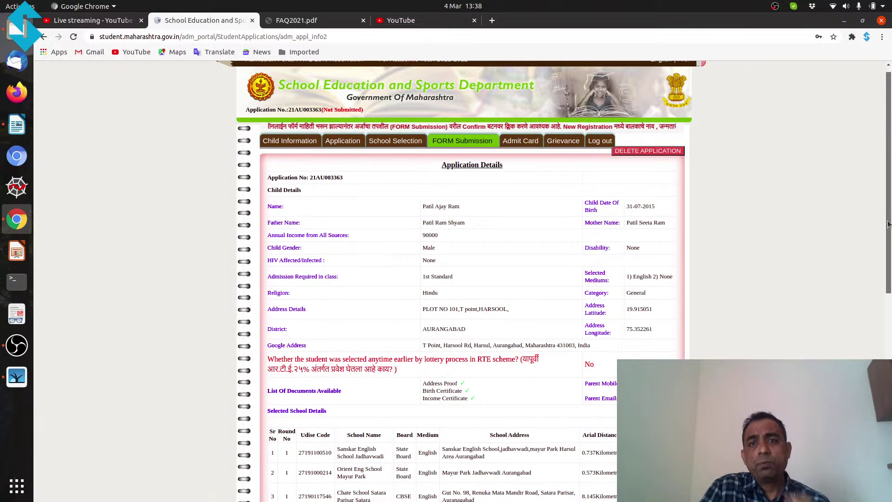
drag(887, 220, 861, 246)
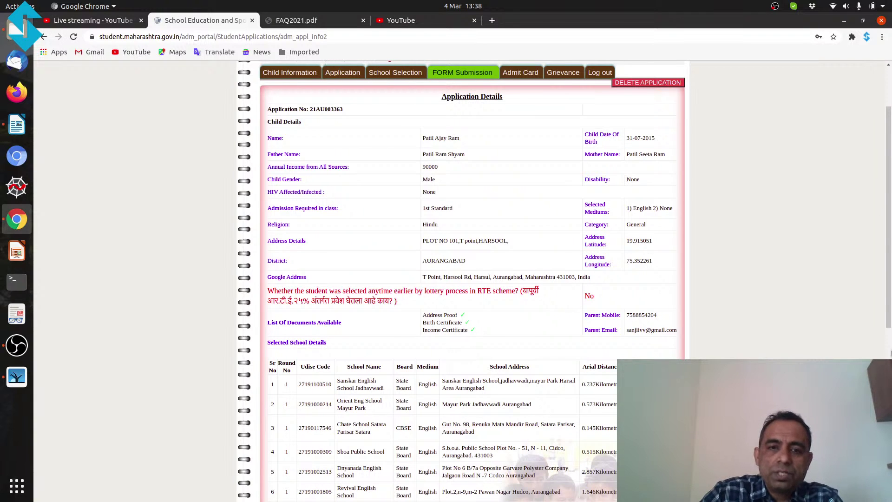
drag(890, 354, 890, 260)
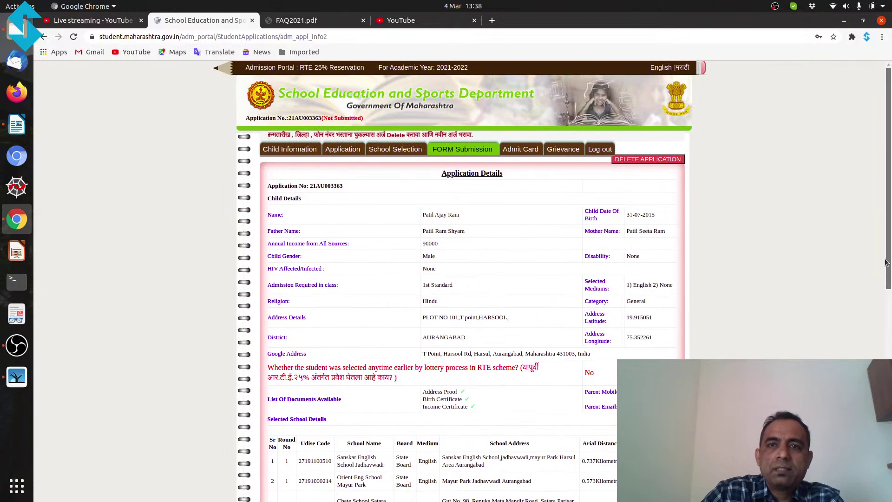
scroll(890, 260, down, 10)
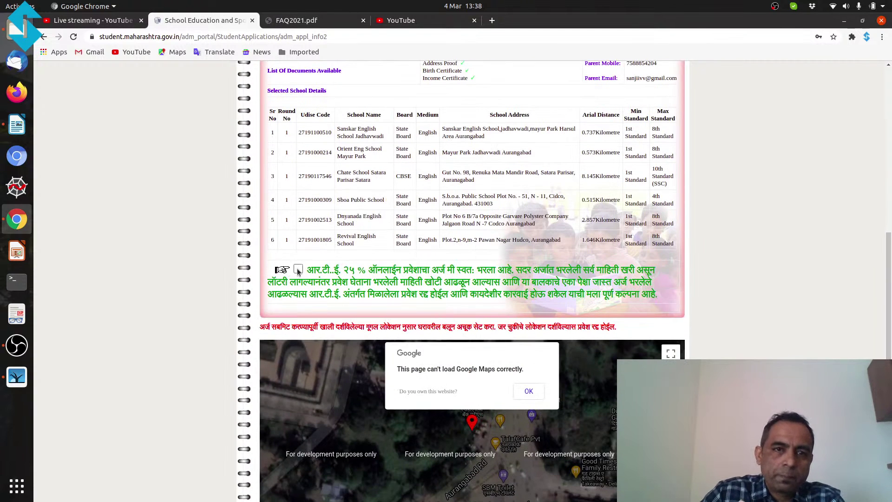
click(298, 270)
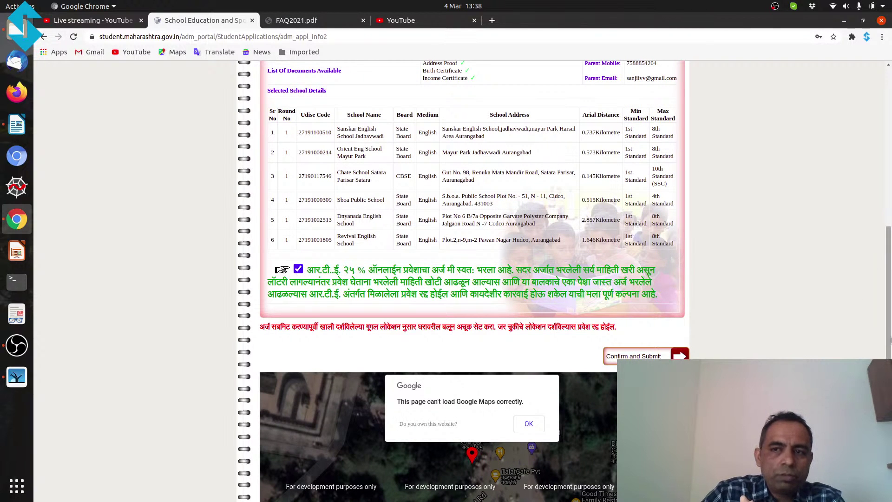
scroll(650, 186, up, 8)
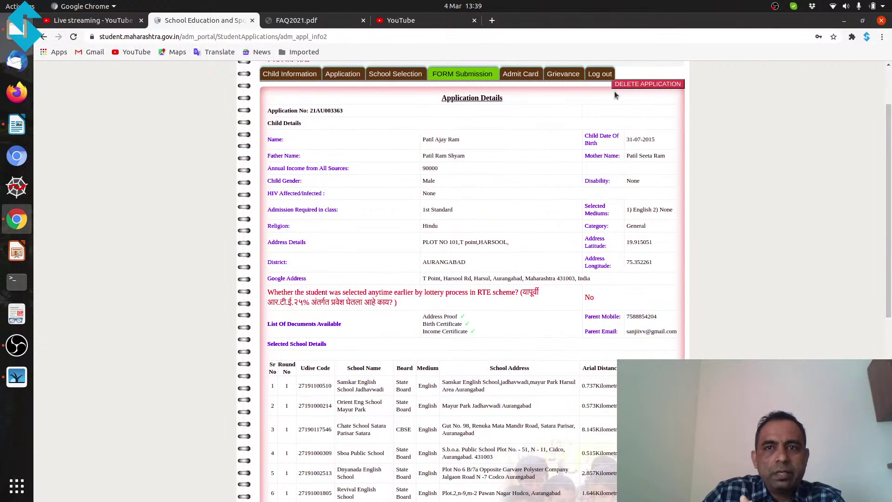
mouse_move(652, 82)
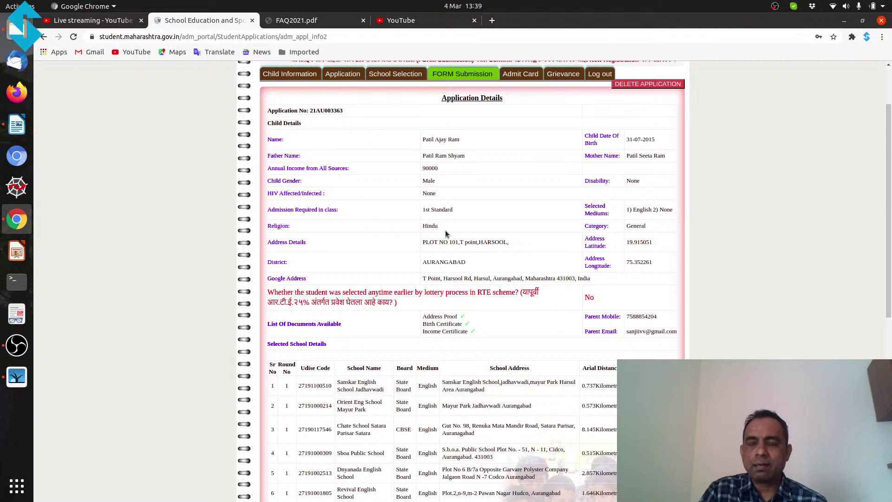
scroll(445, 230, down, 3)
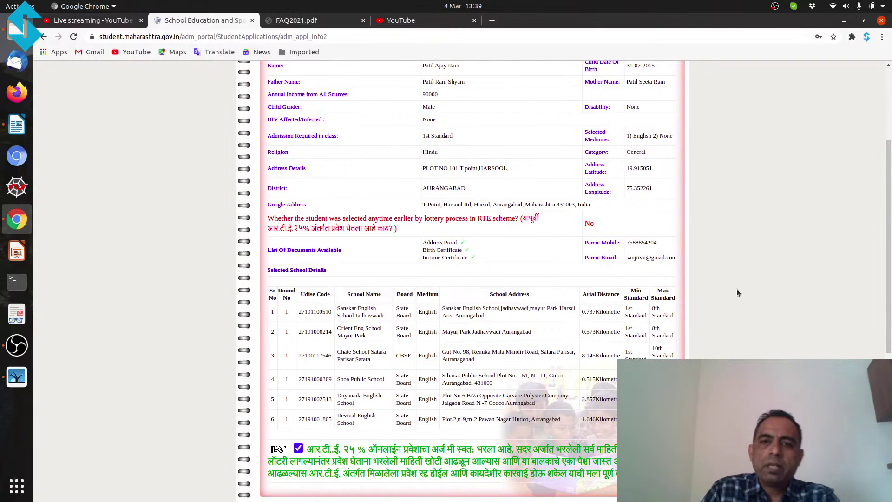
drag(888, 238, 888, 184)
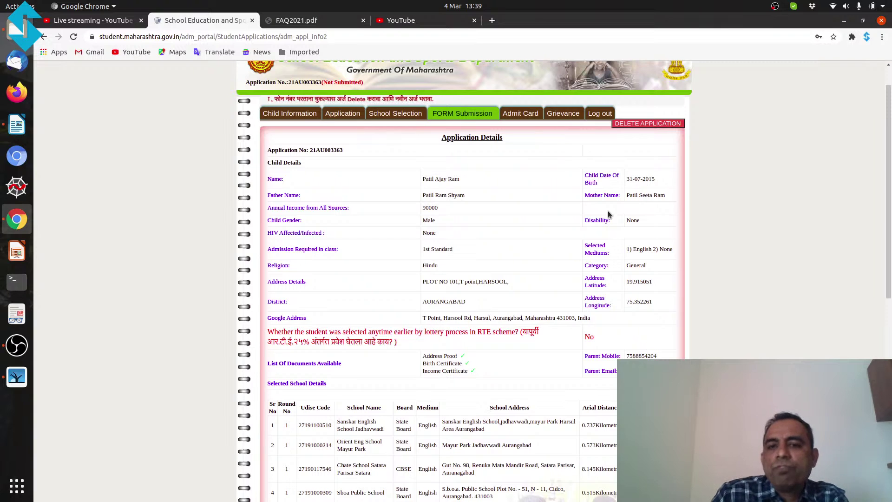
drag(889, 246, 890, 346)
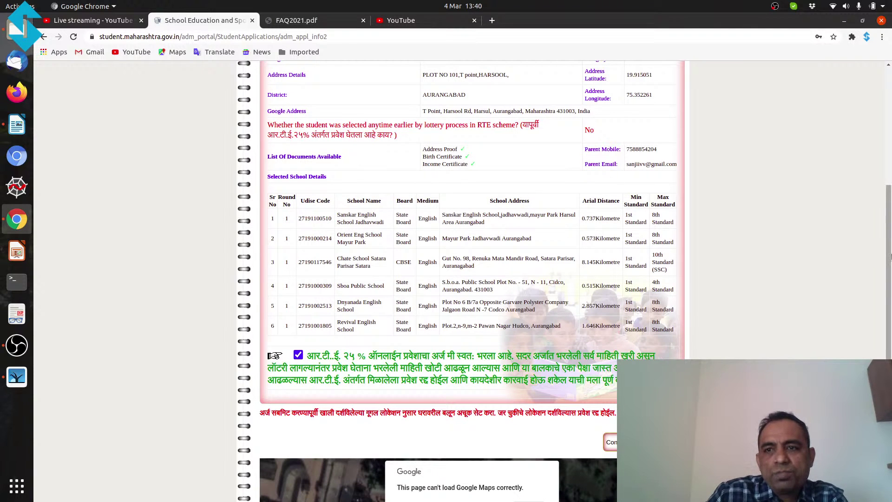
Step: Dismiss the 'can't load Google Maps correctly' error at the home-location map
scroll(421, 304, down, 3)
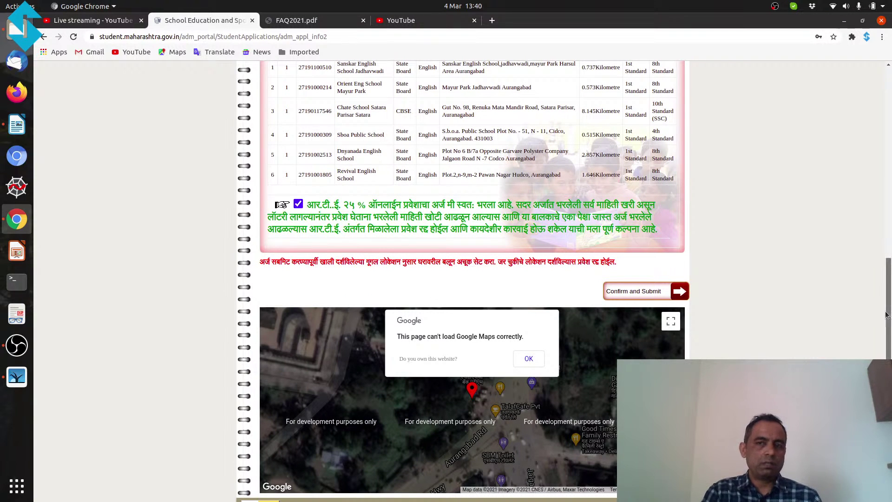
scroll(886, 315, down, 1)
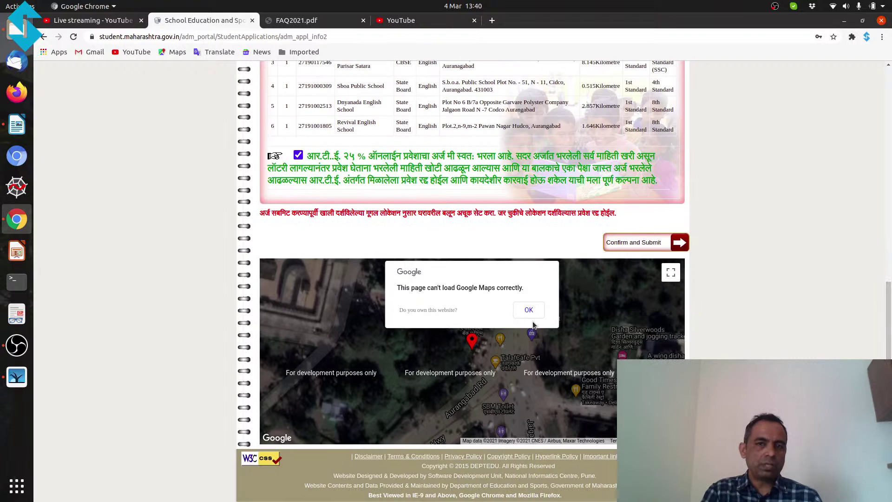
click(530, 310)
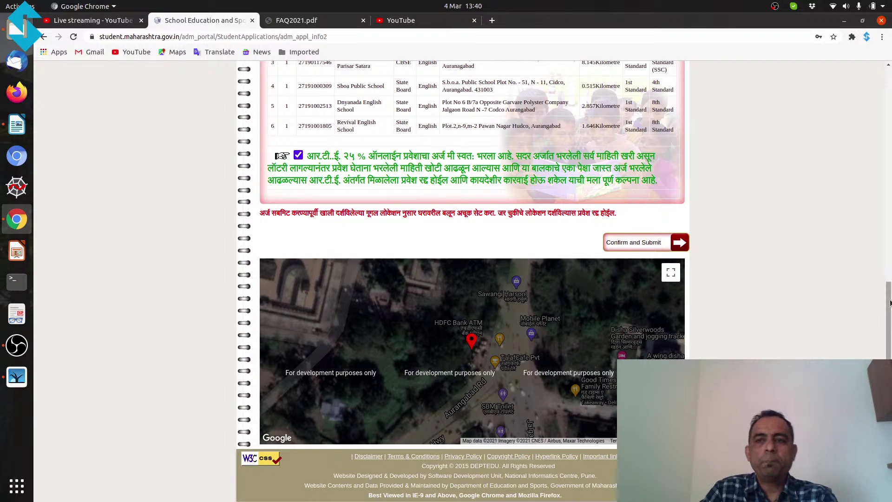
scroll(889, 268, up, 1)
drag(889, 268, 889, 93)
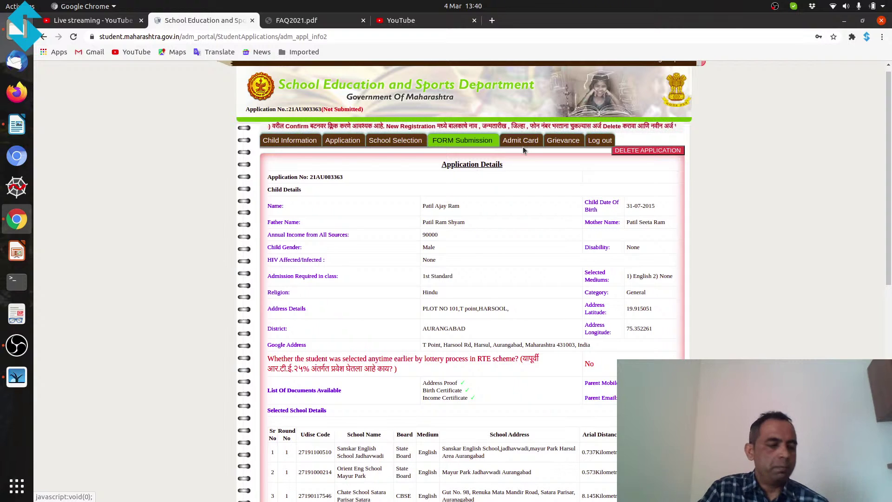
Step: Scroll through the submission summary again and return to the top
scroll(479, 218, down, 1)
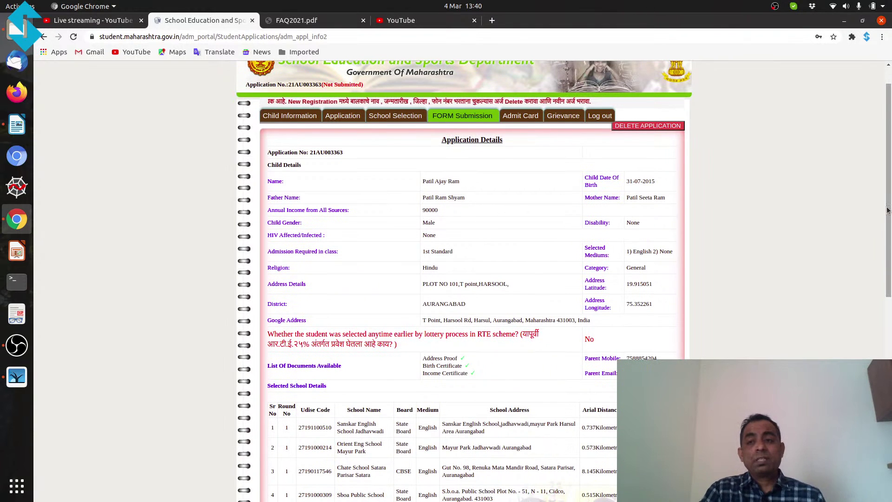
scroll(890, 228, down, 2)
scroll(890, 230, down, 1)
scroll(890, 235, down, 2)
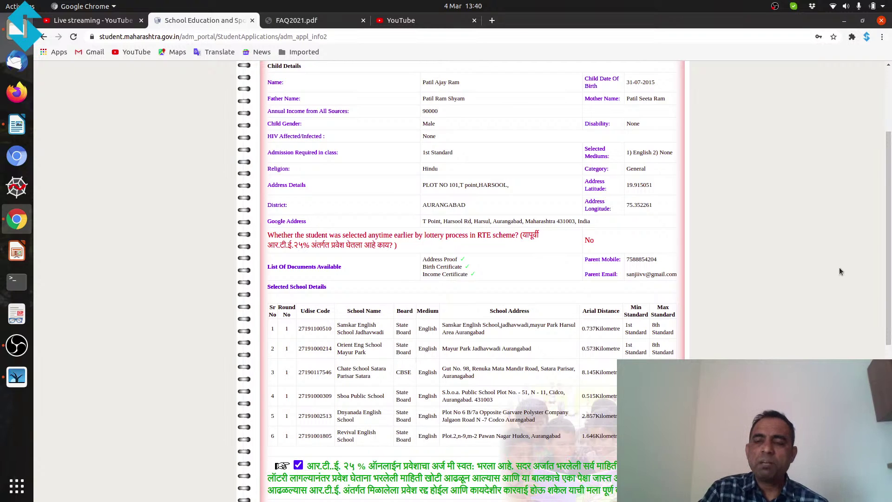
drag(885, 264, 883, 289)
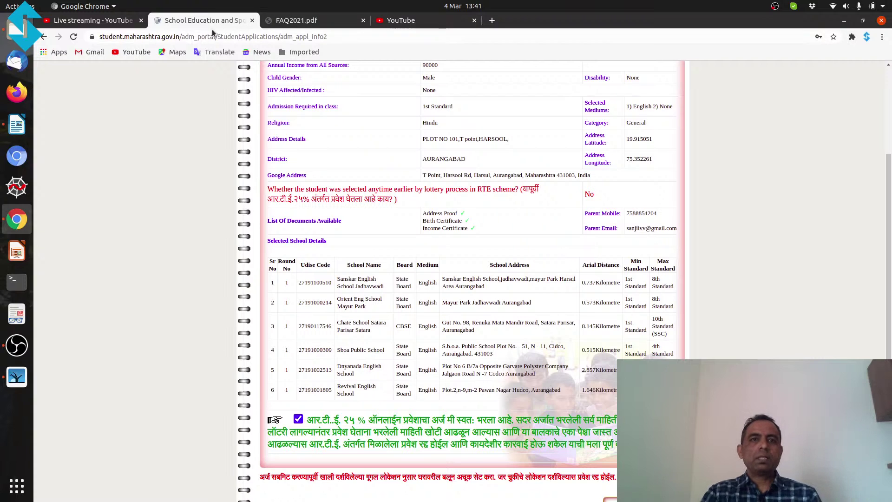
scroll(880, 158, up, 1)
scroll(879, 158, up, 5)
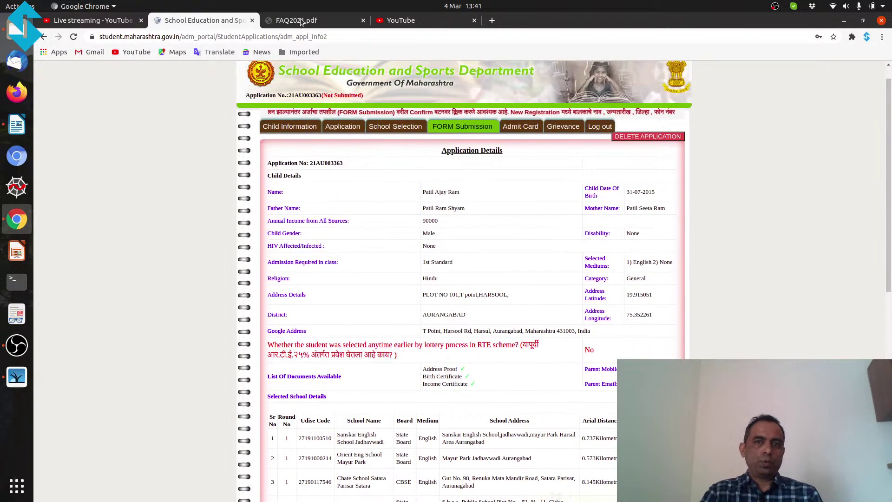
Step: Switch to FAQ2021.pdf and read from page 8 through page 10
click(301, 21)
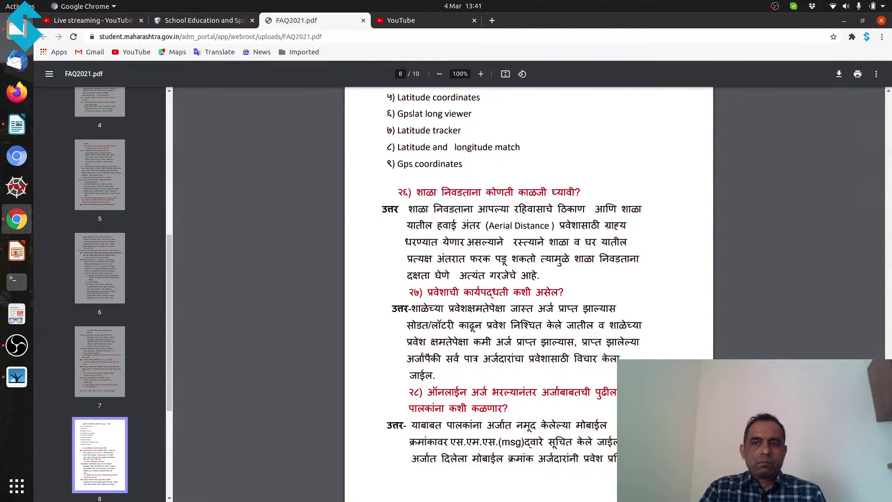
scroll(492, 288, down, 2)
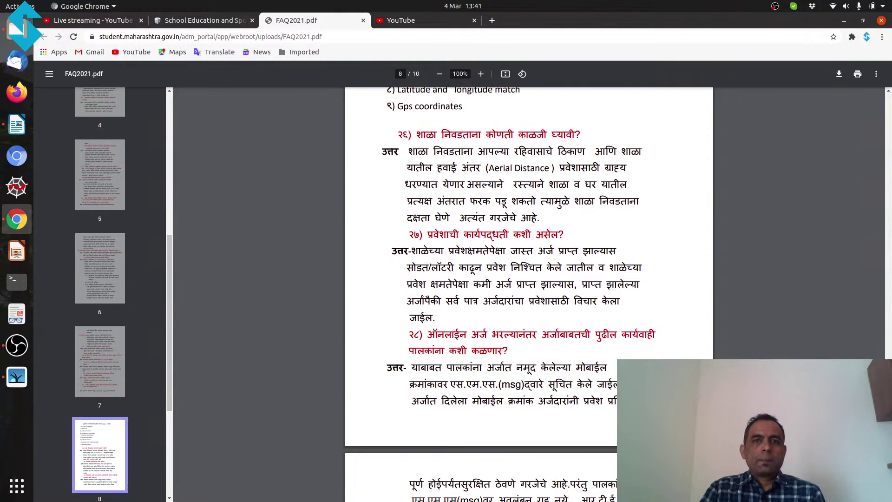
scroll(529, 293, down, 4)
scroll(529, 293, down, 4)
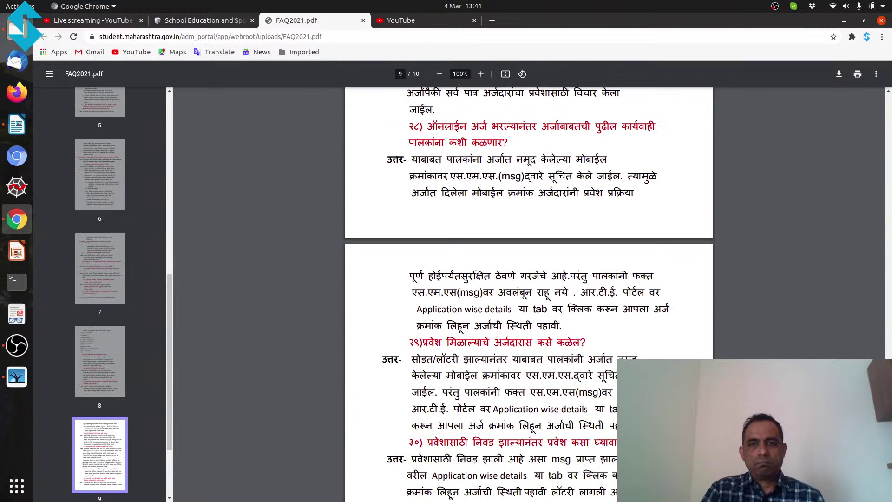
scroll(529, 292, down, 4)
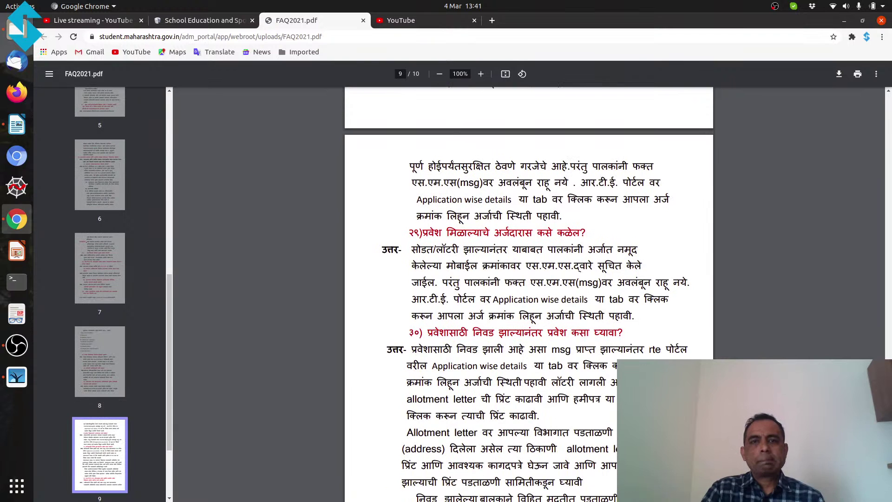
scroll(529, 293, down, 3)
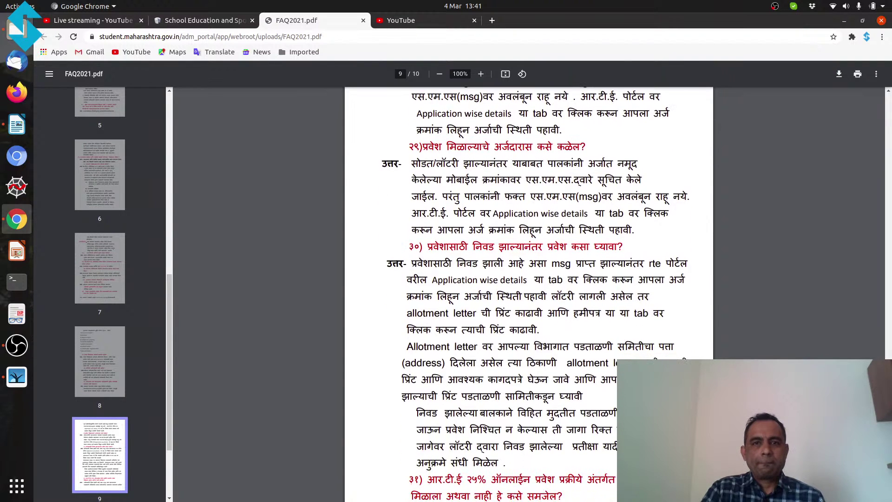
scroll(529, 292, down, 5)
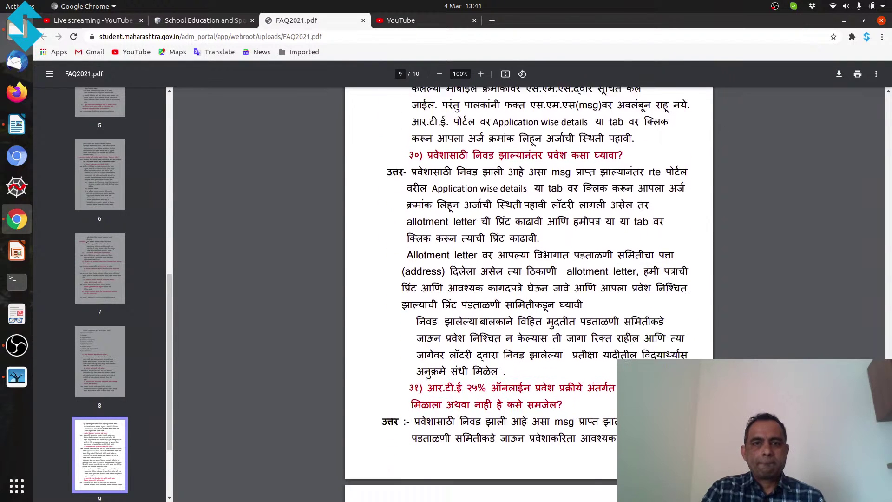
scroll(528, 293, down, 2)
scroll(529, 293, down, 3)
scroll(529, 292, down, 1)
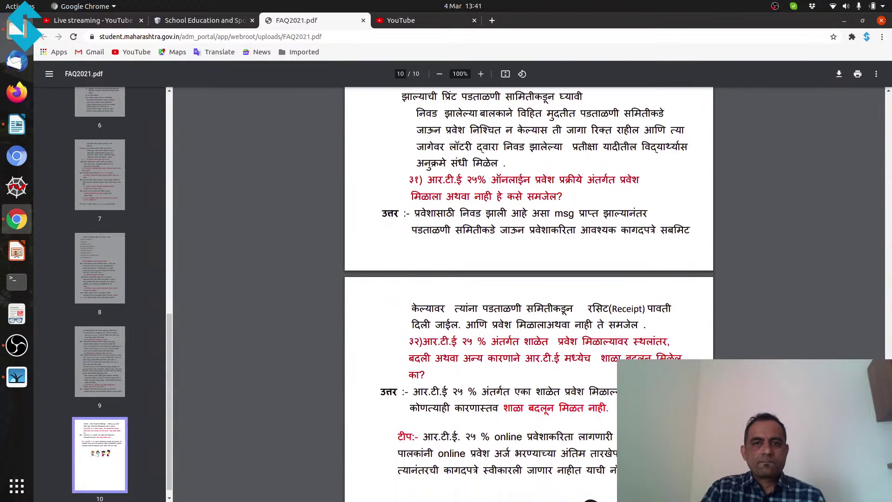
scroll(529, 293, down, 1)
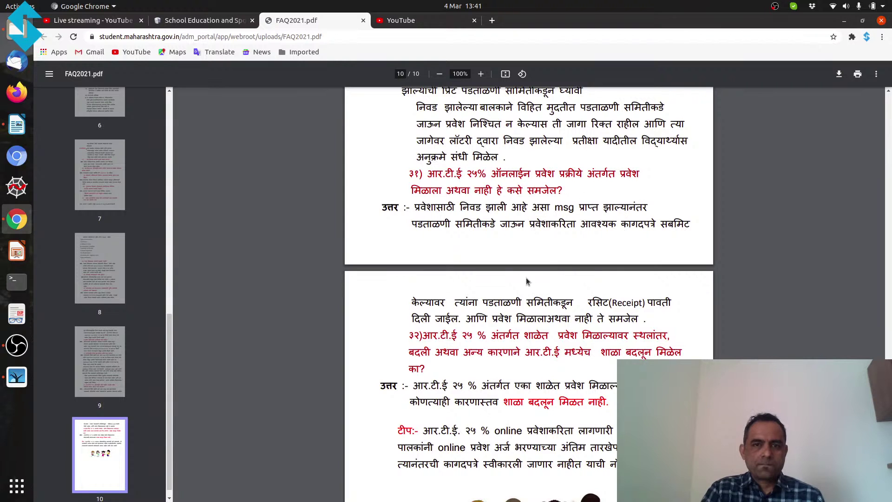
scroll(528, 281, down, 2)
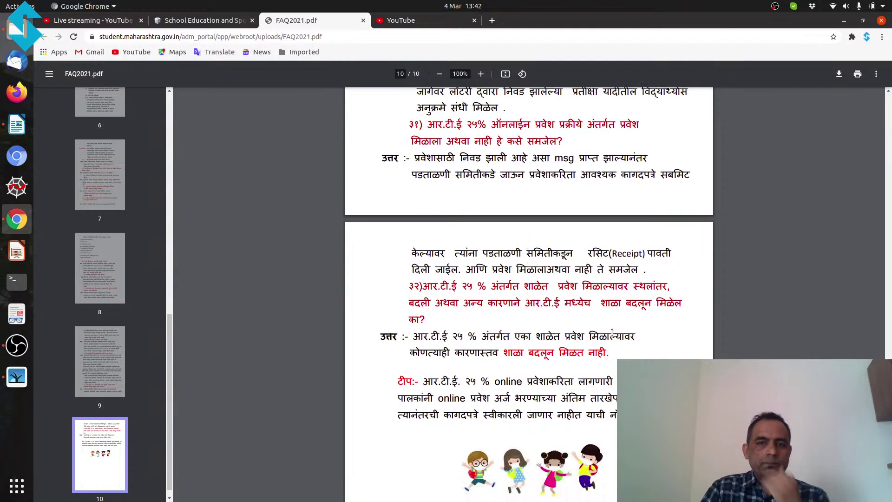